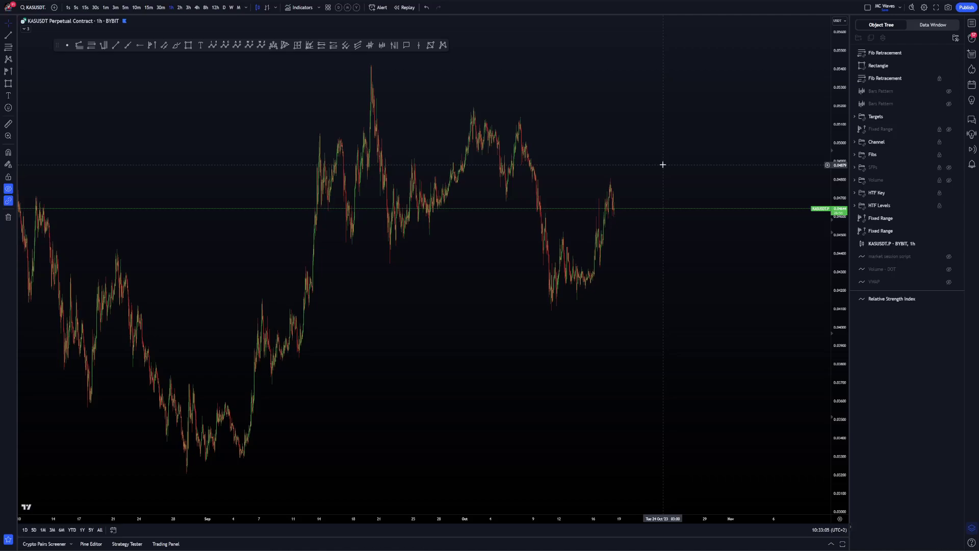
# Step: Switch the chart from the Bybit perpetual contract to Kaspa / USDT on MEXC and show its hidden drawings
pyautogui.scroll(-3, 686, 196)
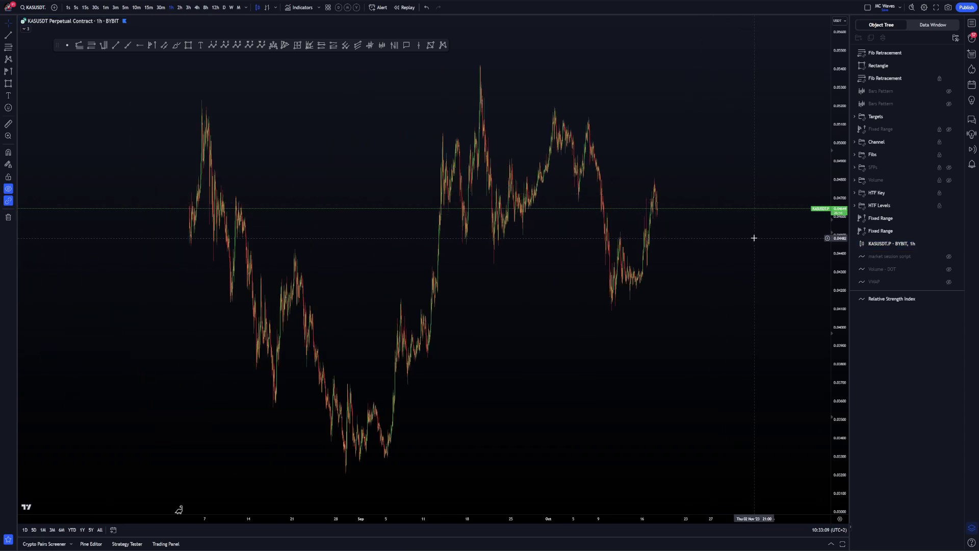
pyautogui.rightClick(699, 184)
pyautogui.moveTo(679, 174); pyautogui.dragTo(725, 158)
pyautogui.scroll(3, 748, 180)
pyautogui.press('Down')
pyautogui.scroll(-5, 765, 216)
pyautogui.moveTo(838, 187); pyautogui.dragTo(836, 208)
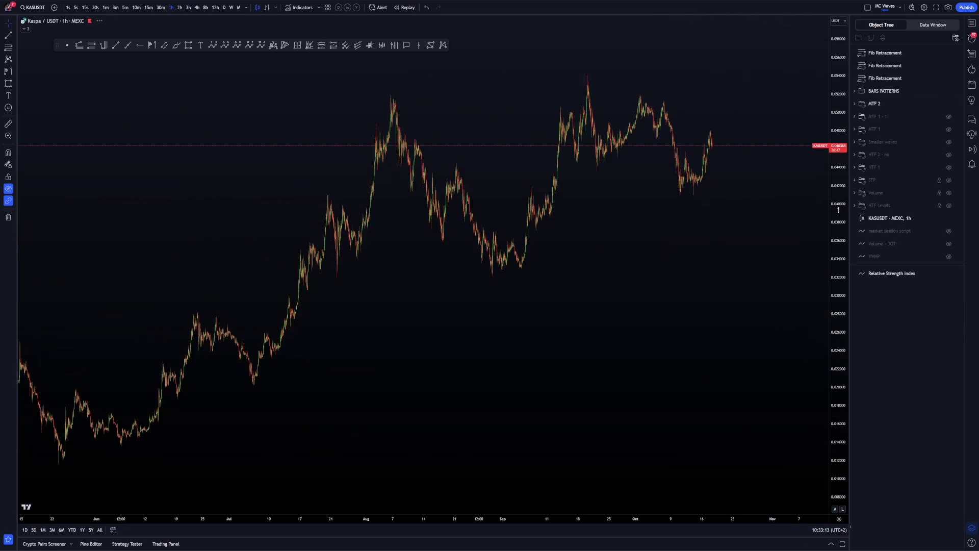
pyautogui.moveTo(751, 251); pyautogui.dragTo(745, 276)
pyautogui.click(9, 189)
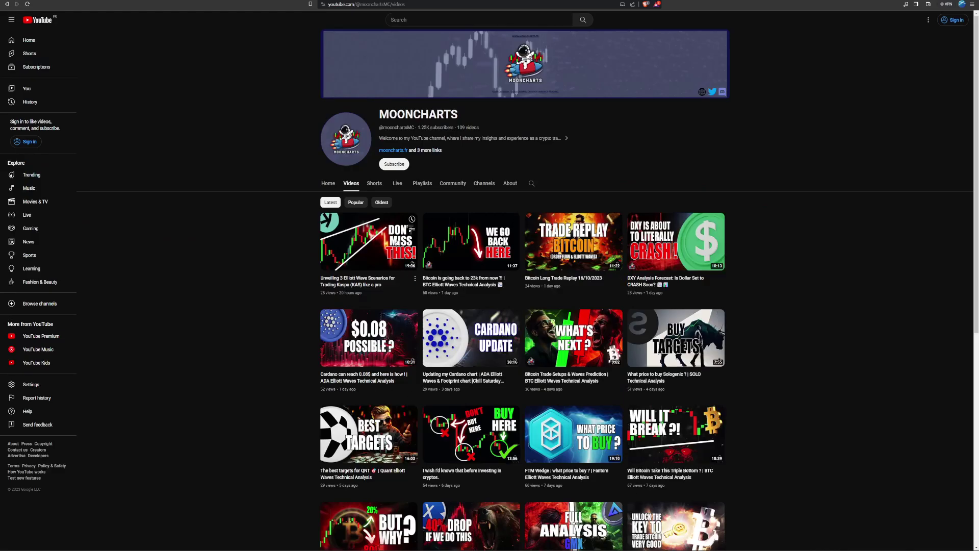
# Step: Hide the MTF 2 drawing folder on the Kaspa / USDT chart, leaving the bars patterns and Fib retracements shown
pyautogui.moveTo(398, 242); pyautogui.dragTo(363, 242)
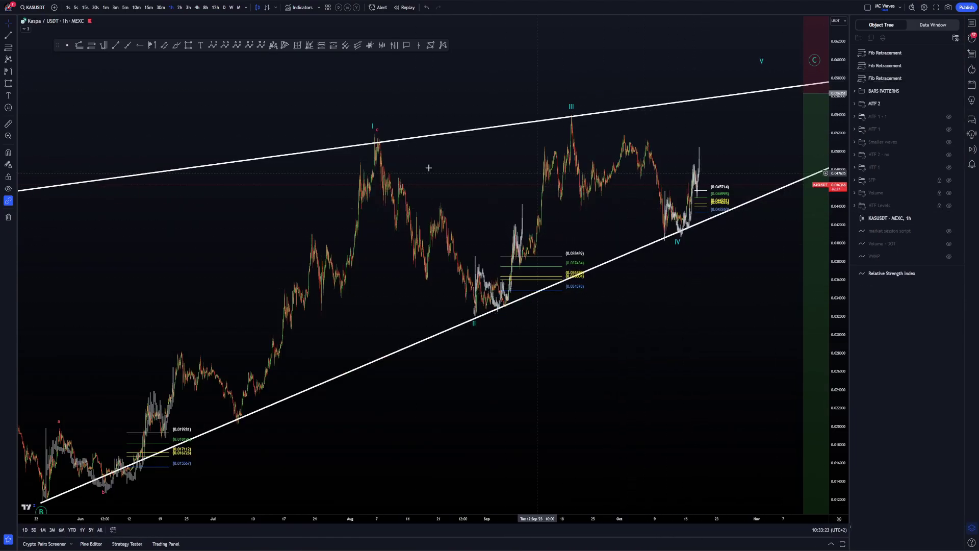
pyautogui.click(948, 104)
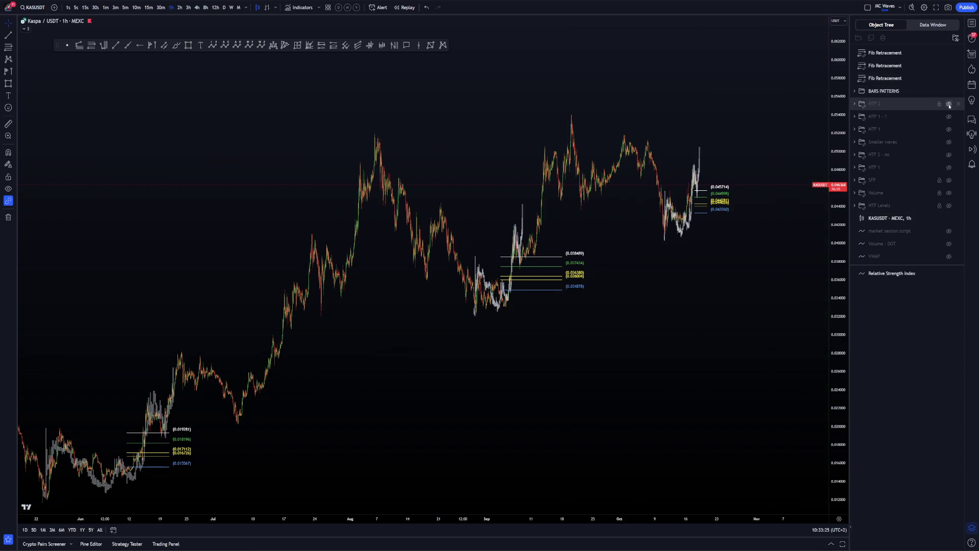
pyautogui.moveTo(703, 313); pyautogui.dragTo(701, 306)
pyautogui.scroll(-3, 700, 316)
pyautogui.moveTo(714, 349); pyautogui.dragTo(746, 301)
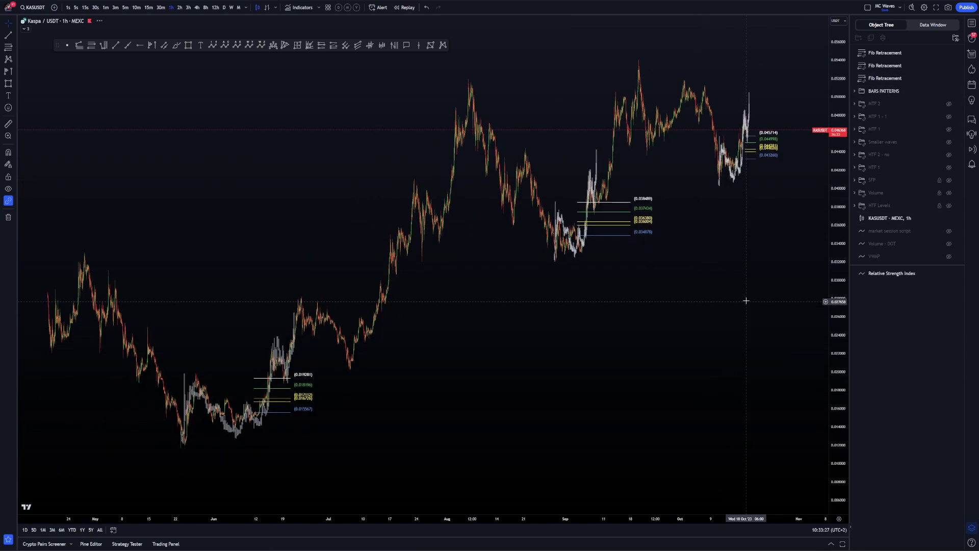
# Step: Switch the Kaspa / USDT chart to the 3-hour timeframe
pyautogui.hscroll(-10, 746, 301)
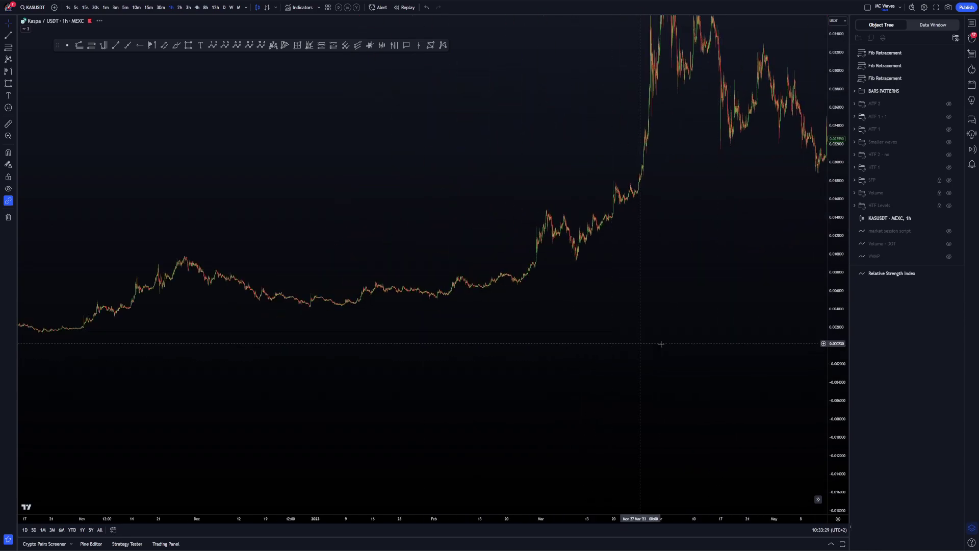
pyautogui.moveTo(206, 161); pyautogui.dragTo(46, 207)
pyautogui.scroll(3, 580, 375)
pyautogui.moveTo(832, 423); pyautogui.dragTo(832, 330)
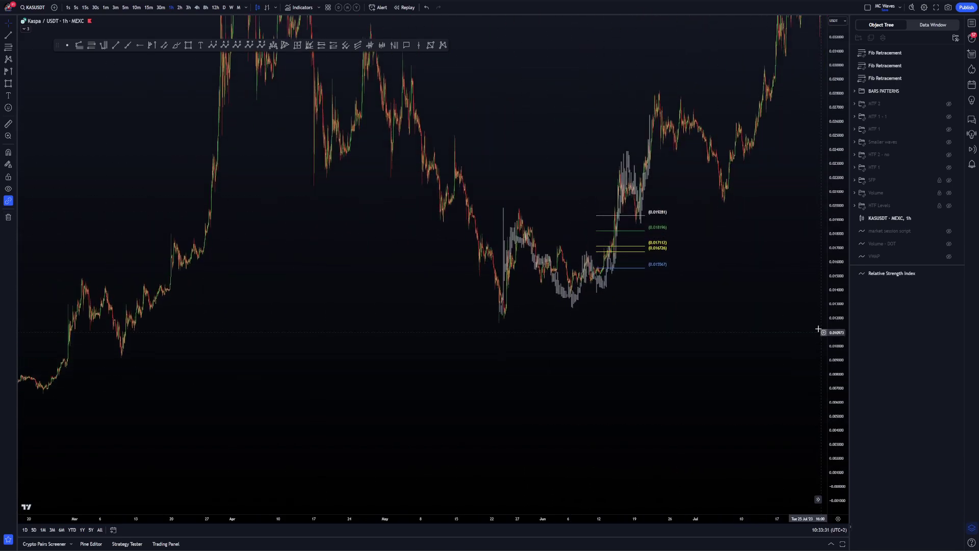
pyautogui.moveTo(617, 315); pyautogui.dragTo(569, 339)
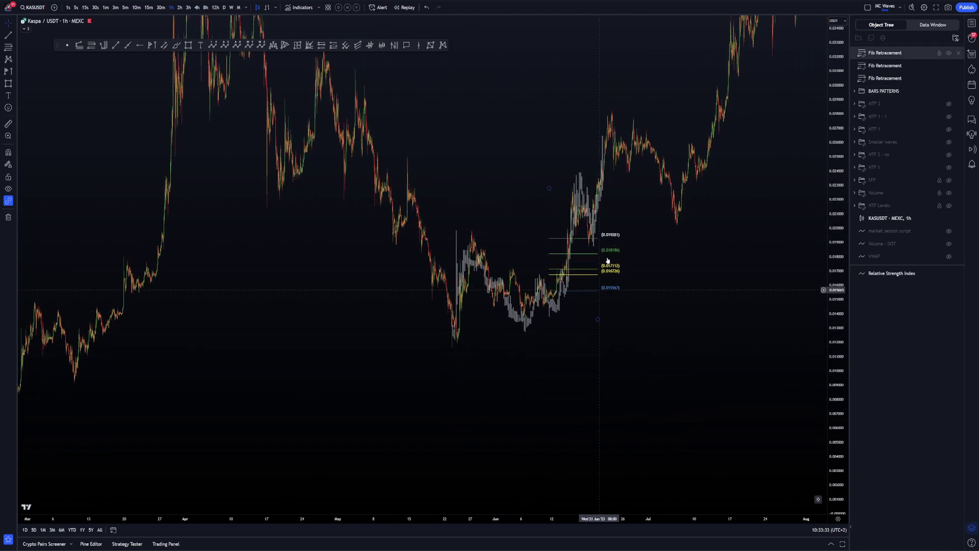
pyautogui.scroll(2, 586, 300)
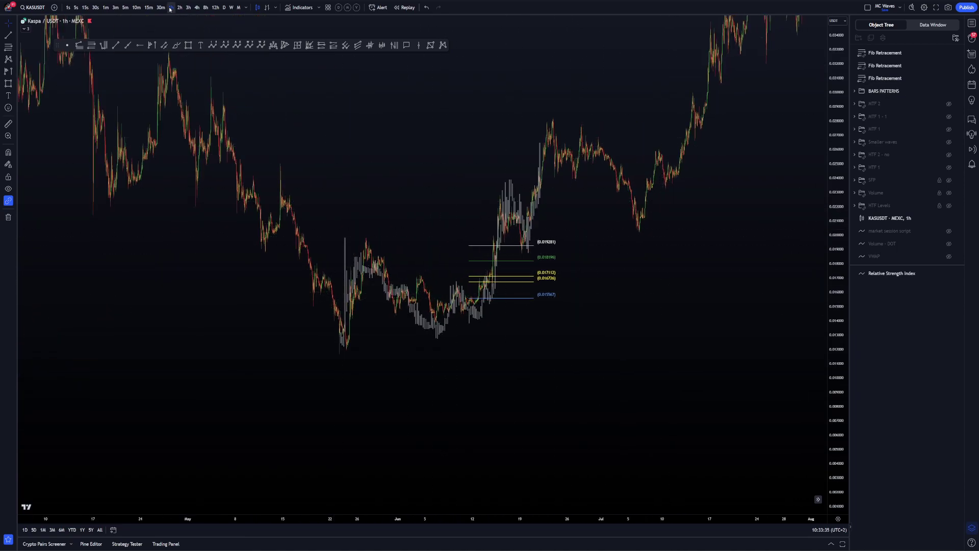
pyautogui.click(188, 8)
# Step: Copy the price section from 30 December 2022 to mid-January 2023 as a Bars Pattern, and delete it again
pyautogui.hscroll(-6, 684, 279)
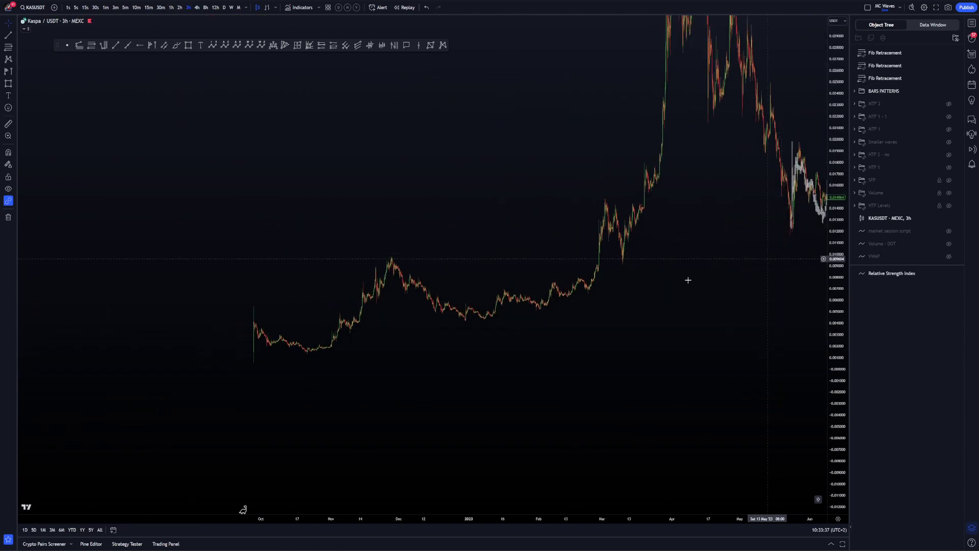
pyautogui.scroll(5, 539, 375)
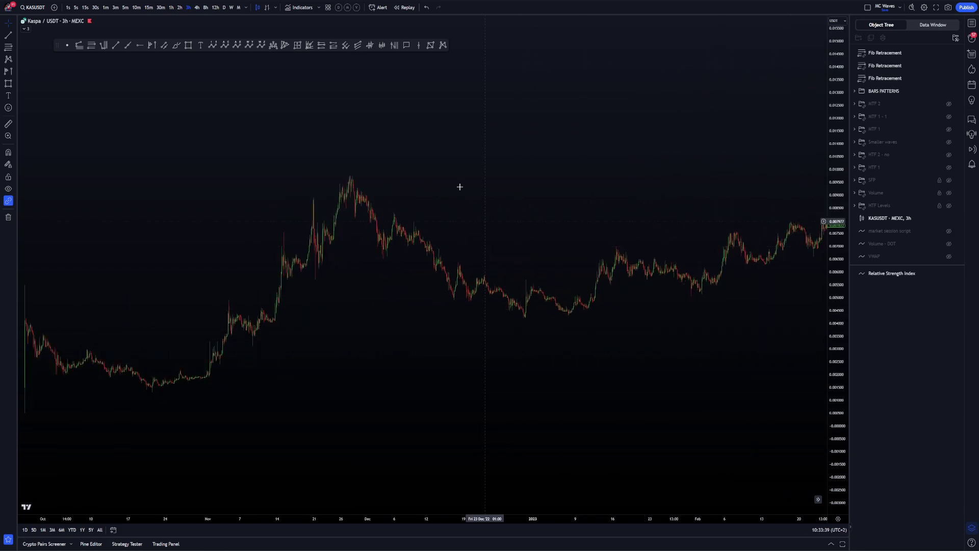
pyautogui.click(524, 268)
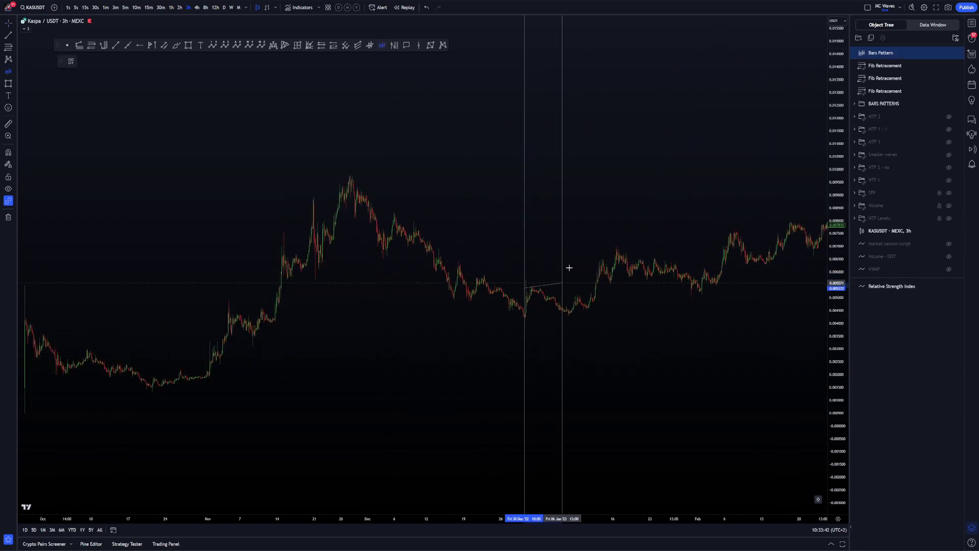
pyautogui.click(615, 293)
pyautogui.moveTo(597, 259); pyautogui.dragTo(777, 148)
pyautogui.moveTo(631, 235); pyautogui.dragTo(182, 254)
pyautogui.scroll(-6, 204, 255)
pyautogui.moveTo(583, 289); pyautogui.dragTo(418, 318)
pyautogui.click(408, 197)
pyautogui.press('Delete')
# Step: Compare the grey bars patterns and their Fib retracement levels across the June, September and October 2023 price action
pyautogui.scroll(4, 666, 269)
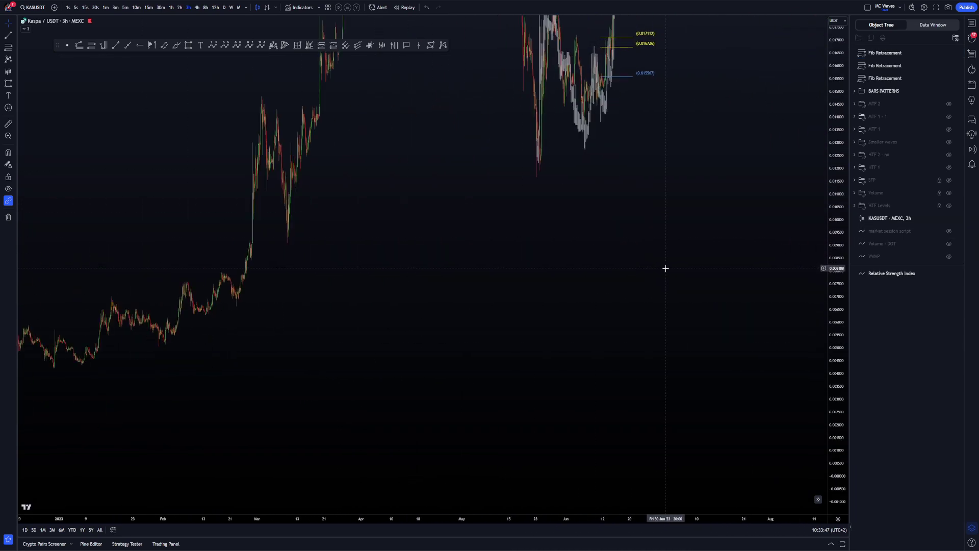
pyautogui.moveTo(665, 269); pyautogui.dragTo(684, 380)
pyautogui.scroll(5, 739, 299)
pyautogui.moveTo(839, 219); pyautogui.dragTo(840, 324)
pyautogui.moveTo(463, 327); pyautogui.dragTo(310, 401)
pyautogui.moveTo(805, 171); pyautogui.dragTo(738, 223)
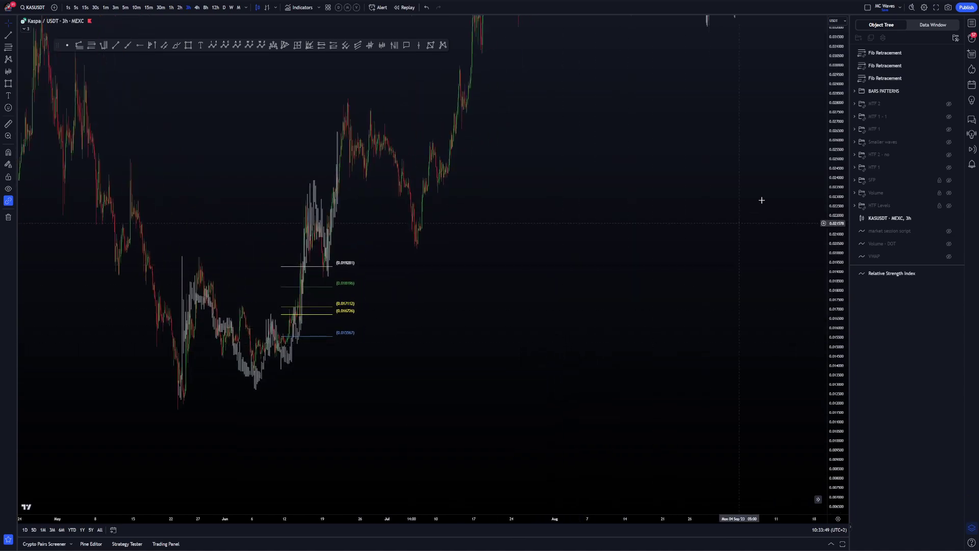
pyautogui.scroll(-4, 739, 223)
pyautogui.moveTo(840, 176); pyautogui.dragTo(839, 397)
pyautogui.moveTo(679, 322); pyautogui.dragTo(550, 384)
pyautogui.moveTo(621, 272); pyautogui.dragTo(465, 336)
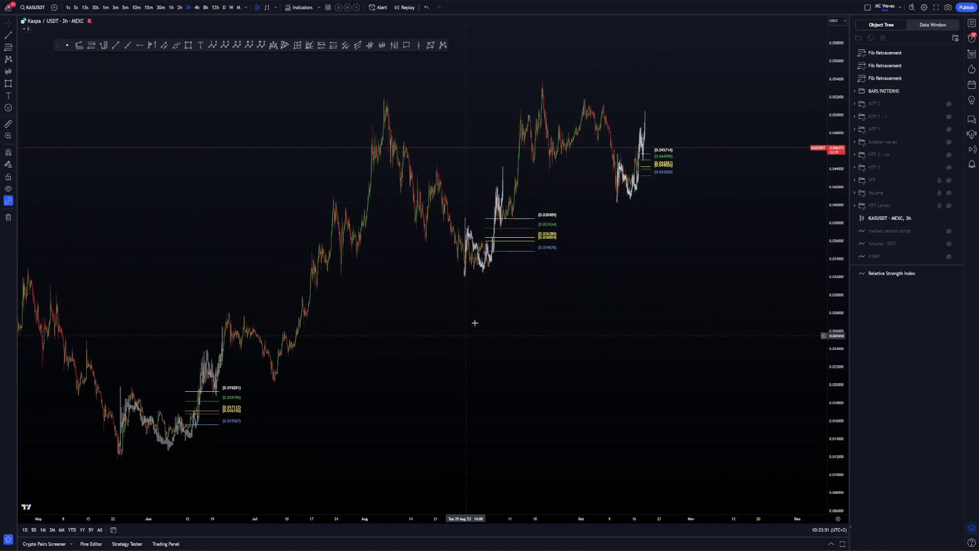
# Step: Examine the May–June 2023 bars pattern and its Fib retracement levels up close against the candles
pyautogui.moveTo(528, 355); pyautogui.dragTo(781, 214)
pyautogui.scroll(5, 510, 306)
pyautogui.moveTo(494, 308); pyautogui.dragTo(876, 310)
pyautogui.moveTo(836, 327); pyautogui.dragTo(834, 46)
pyautogui.scroll(3, 484, 280)
pyautogui.moveTo(485, 280); pyautogui.dragTo(553, 296)
pyautogui.hscroll(2, 574, 293)
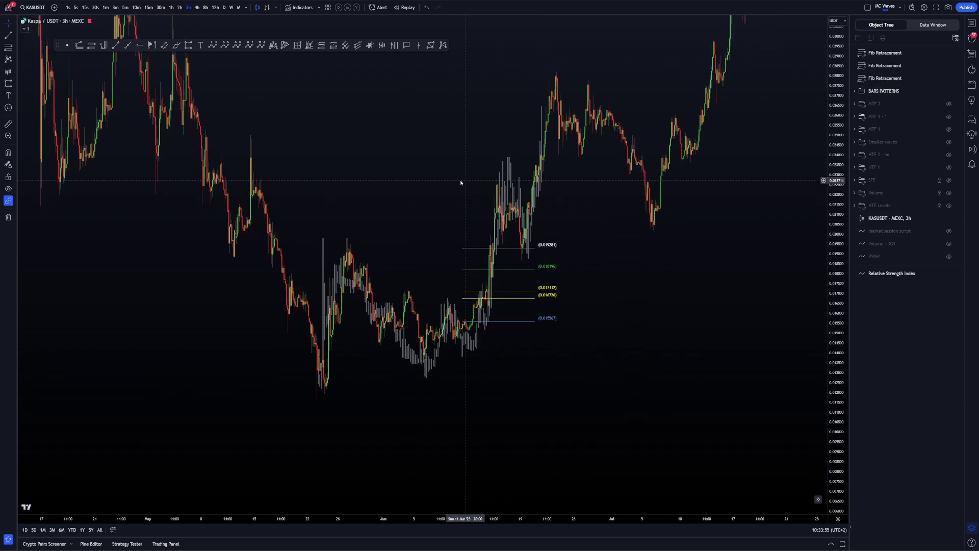
pyautogui.hscroll(3, 412, 116)
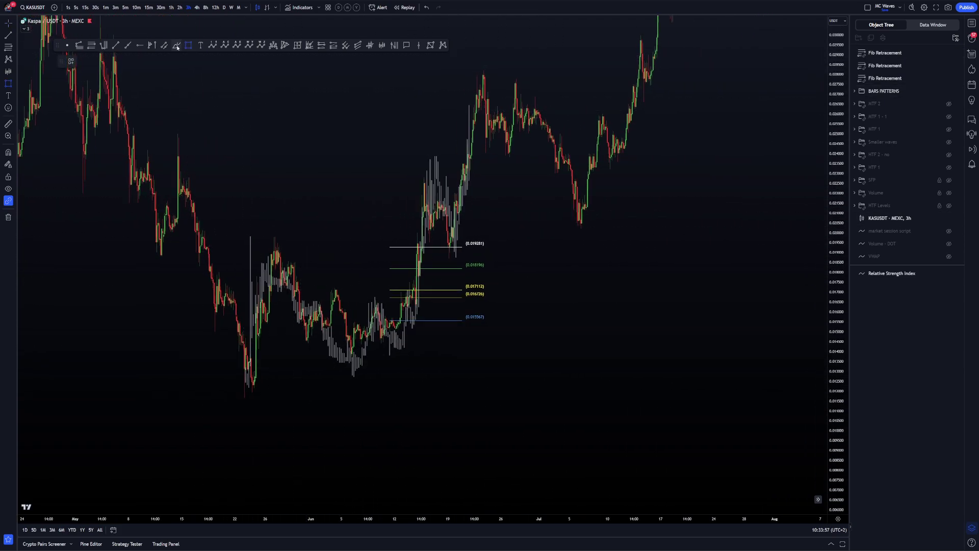
# Step: Brush the rise, pullback and rally path over the May–June 2023 bars pattern, and undo all the strokes
pyautogui.moveTo(257, 391); pyautogui.dragTo(279, 232)
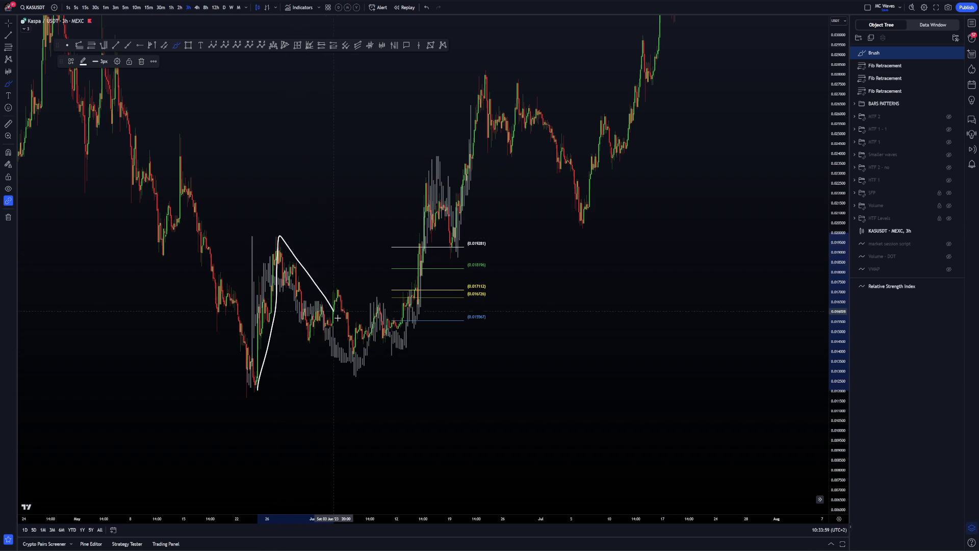
pyautogui.moveTo(353, 359)
pyautogui.mouseDown()
pyautogui.moveTo(414, 268)
pyautogui.moveTo(457, 249)
pyautogui.moveTo(466, 198)
pyautogui.mouseUp()
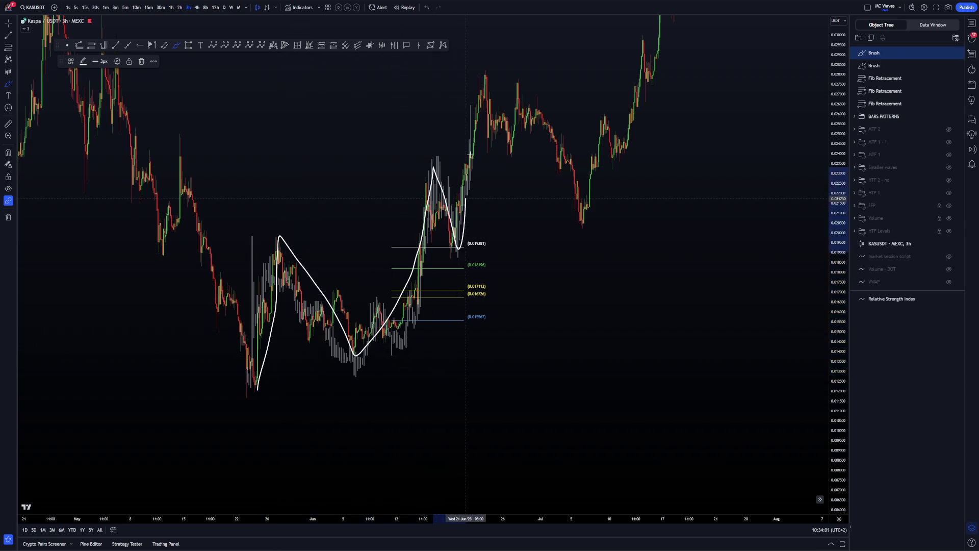
pyautogui.moveTo(471, 140); pyautogui.dragTo(471, 138)
pyautogui.hotkey('ctrl', 'z')
pyautogui.hotkey('ctrl', 'z')
pyautogui.moveTo(458, 245); pyautogui.dragTo(480, 73)
pyautogui.hotkey('ctrl', 'z')
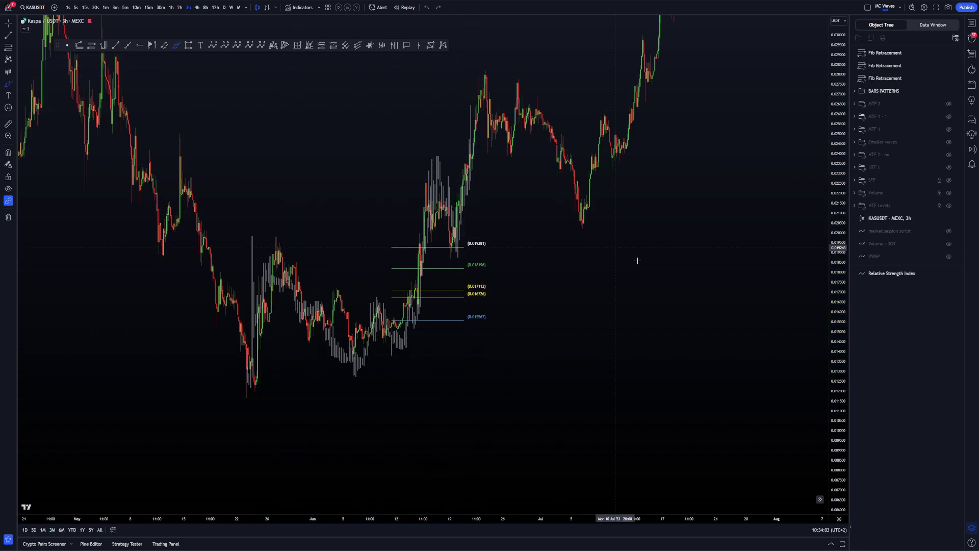
pyautogui.press('Escape')
# Step: Review the May–June 2023 pullback after the rally relative to its Fib retracement levels
pyautogui.moveTo(701, 209); pyautogui.dragTo(214, 306)
pyautogui.scroll(-10, 714, 223)
pyautogui.scroll(6, 683, 245)
pyautogui.moveTo(449, 377); pyautogui.dragTo(652, 286)
pyautogui.scroll(3, 632, 289)
pyautogui.moveTo(541, 287); pyautogui.dragTo(749, 251)
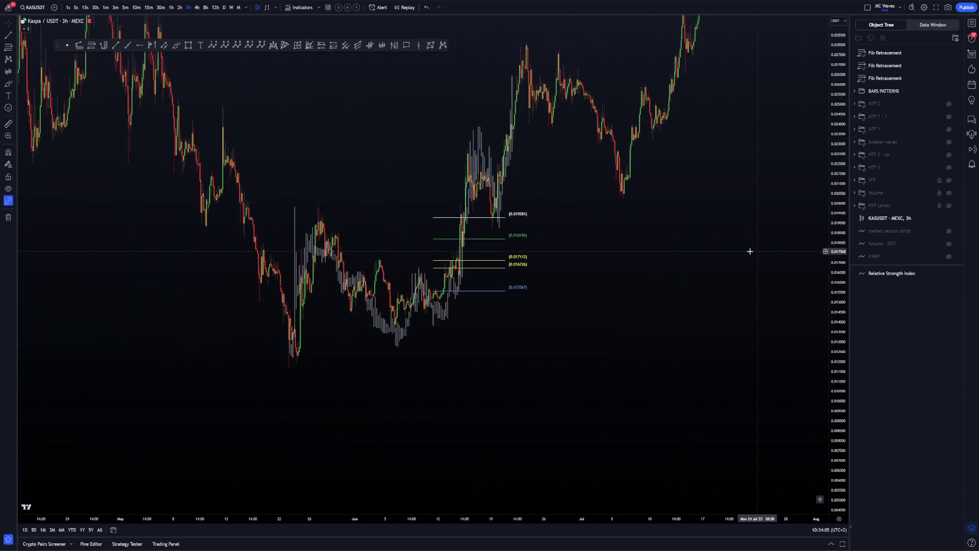
pyautogui.scroll(2, 749, 251)
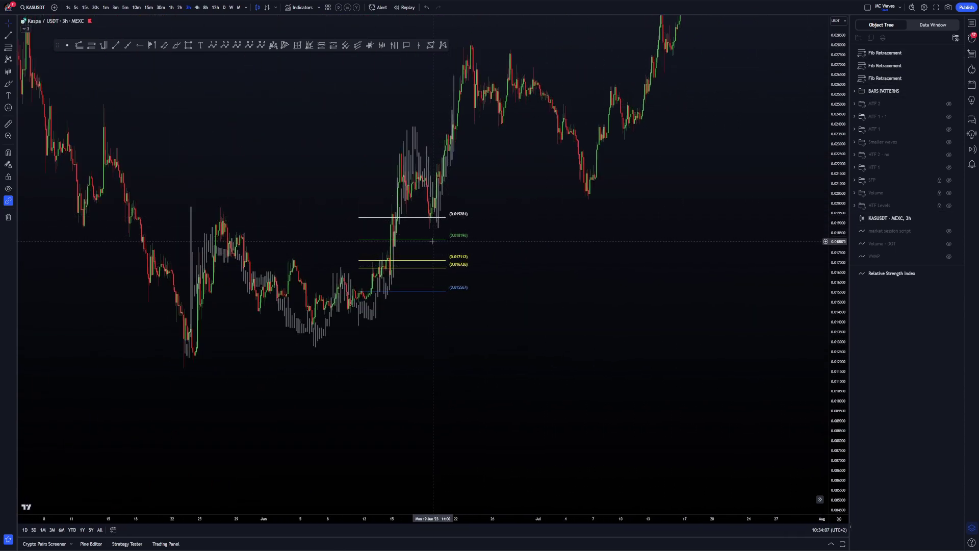
# Step: Brush the rise, pullback and rally path over the September 2023 bars pattern, and undo the last two strokes
pyautogui.moveTo(665, 193); pyautogui.dragTo(310, 380)
pyautogui.moveTo(666, 245); pyautogui.dragTo(392, 434)
pyautogui.scroll(2, 633, 379)
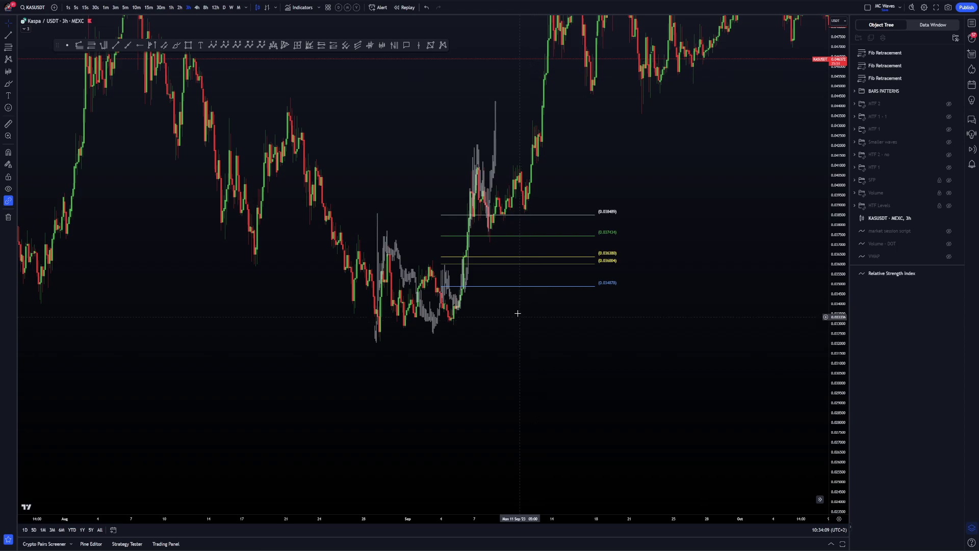
pyautogui.scroll(1, 510, 306)
pyautogui.moveTo(329, 335); pyautogui.dragTo(341, 231)
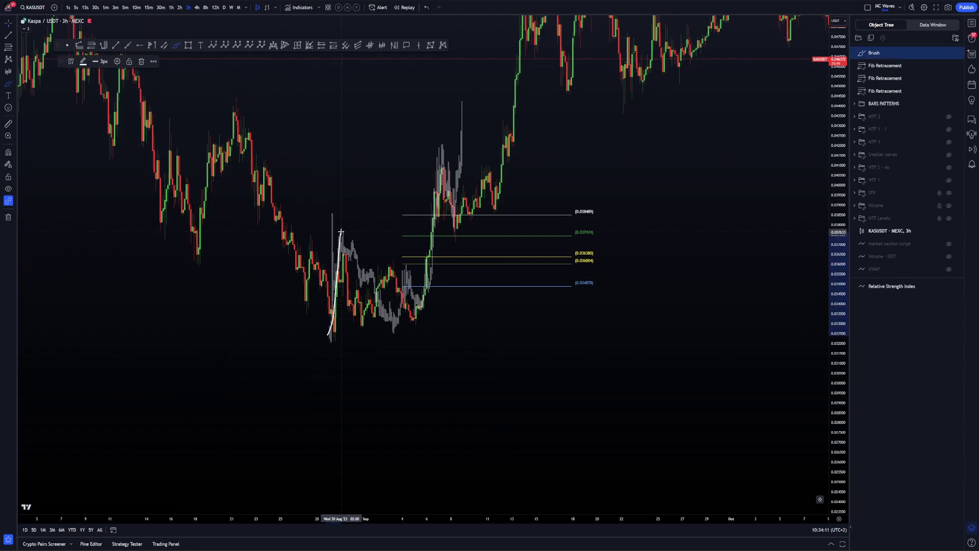
pyautogui.moveTo(395, 332)
pyautogui.mouseDown()
pyautogui.moveTo(439, 144)
pyautogui.moveTo(473, 220)
pyautogui.moveTo(537, 25)
pyautogui.mouseUp()
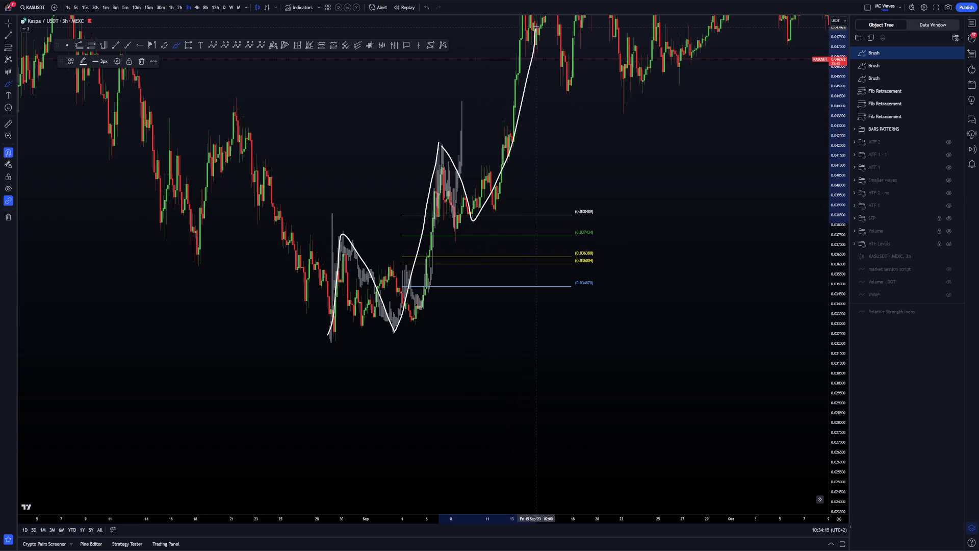
pyautogui.hotkey('ctrl', 'z')
pyautogui.hotkey('ctrl', 'z')
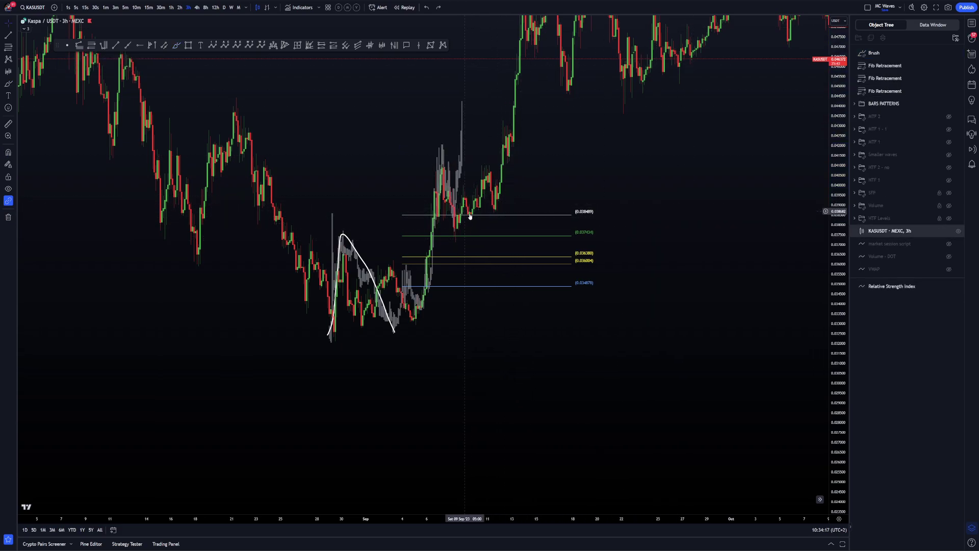
# Step: Brush the rise and pullback path over the October 2023 bars pattern, extending it down to the 0.045714–0.044998 Fib zone and up into a new rally
pyautogui.moveTo(644, 212); pyautogui.dragTo(739, 356)
pyautogui.moveTo(834, 411); pyautogui.dragTo(832, 349)
pyautogui.scroll(2, 714, 326)
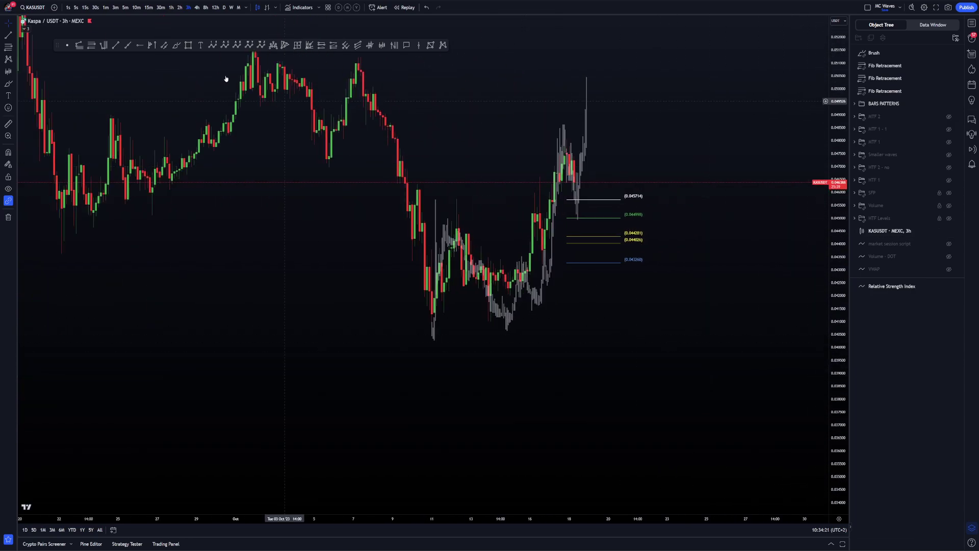
pyautogui.moveTo(438, 317); pyautogui.dragTo(451, 211)
pyautogui.moveTo(455, 211)
pyautogui.mouseDown()
pyautogui.moveTo(480, 250)
pyautogui.moveTo(495, 323)
pyautogui.moveTo(540, 192)
pyautogui.mouseUp()
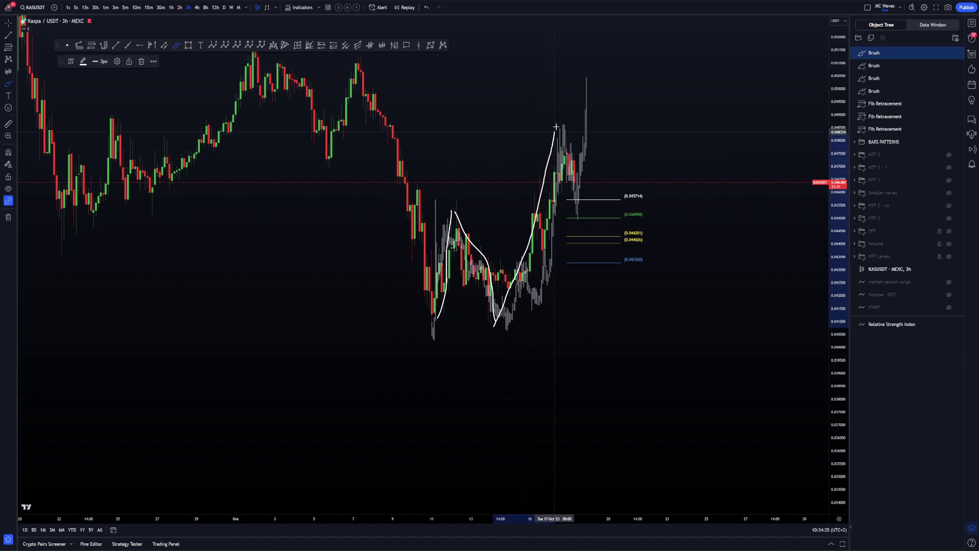
pyautogui.moveTo(555, 127); pyautogui.dragTo(560, 111)
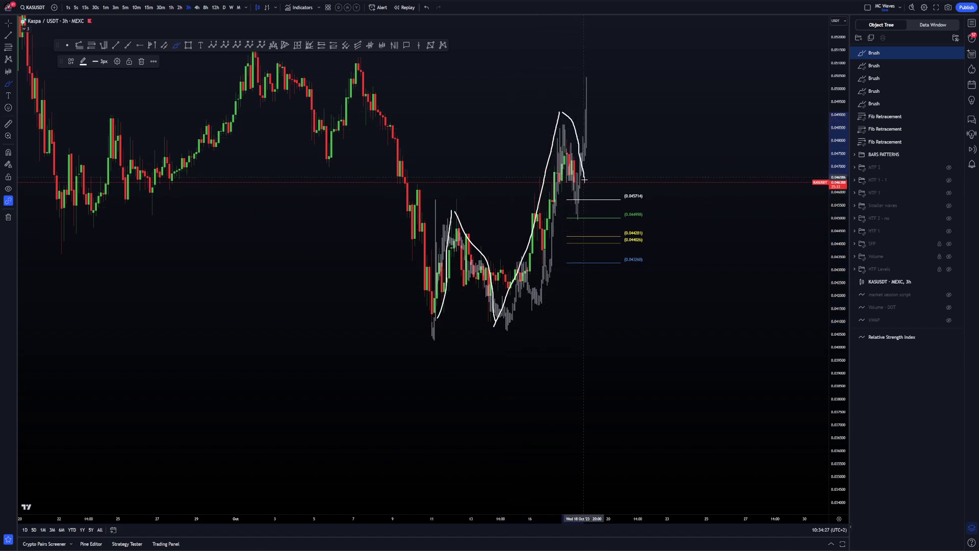
pyautogui.moveTo(587, 201); pyautogui.dragTo(586, 197)
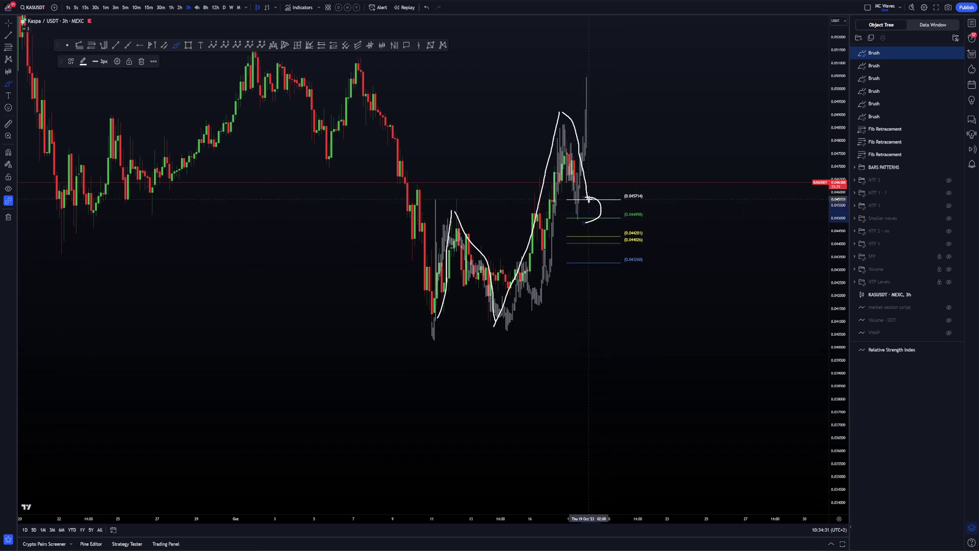
pyautogui.moveTo(587, 199); pyautogui.dragTo(624, 78)
# Step: Undo the October brush strokes except the first rising leg
pyautogui.hotkey('ctrl', 'z')
pyautogui.hotkey('ctrl', 'z')
pyautogui.hotkey('ctrl', 'z')
pyautogui.hotkey('ctrl', 'z')
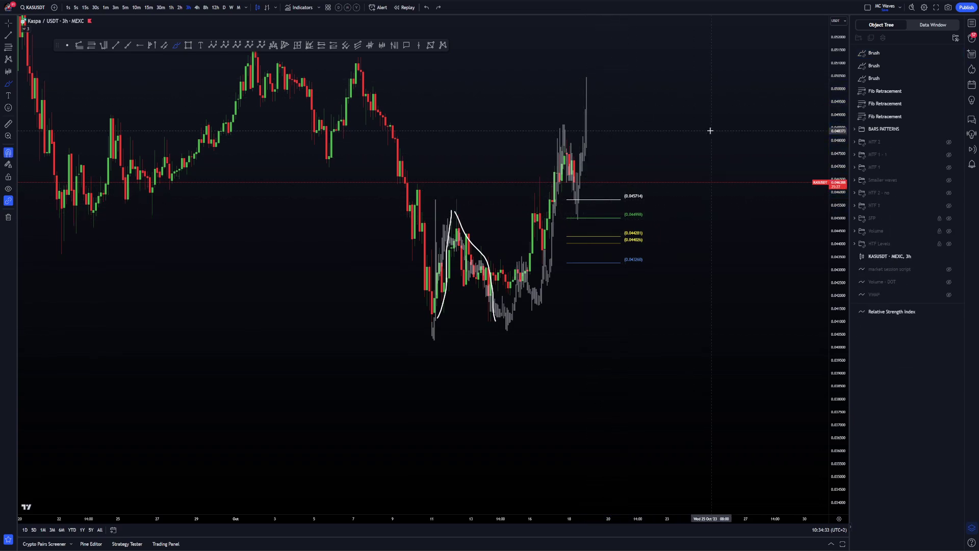
pyautogui.hotkey('ctrl', 'z')
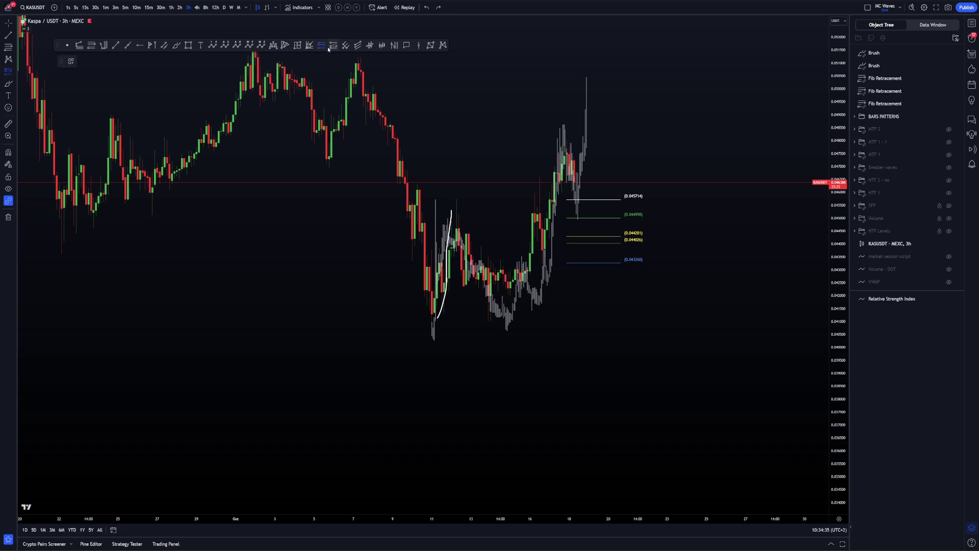
# Step: Place a Long Position at the October Fib zone with entry about 0.04564, stop about 0.04415 and target about 0.04994
pyautogui.click(576, 209)
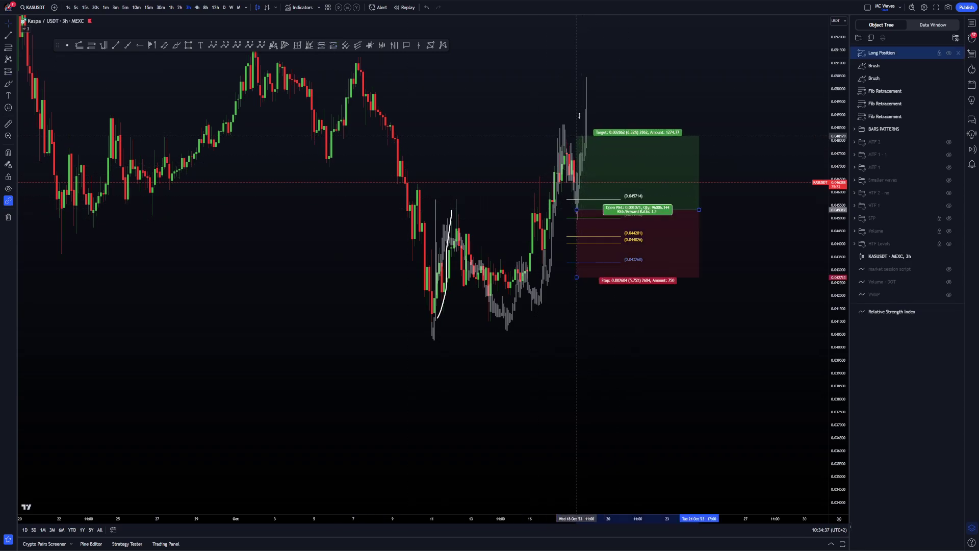
pyautogui.moveTo(576, 278); pyautogui.dragTo(579, 243)
pyautogui.moveTo(595, 219); pyautogui.dragTo(593, 217)
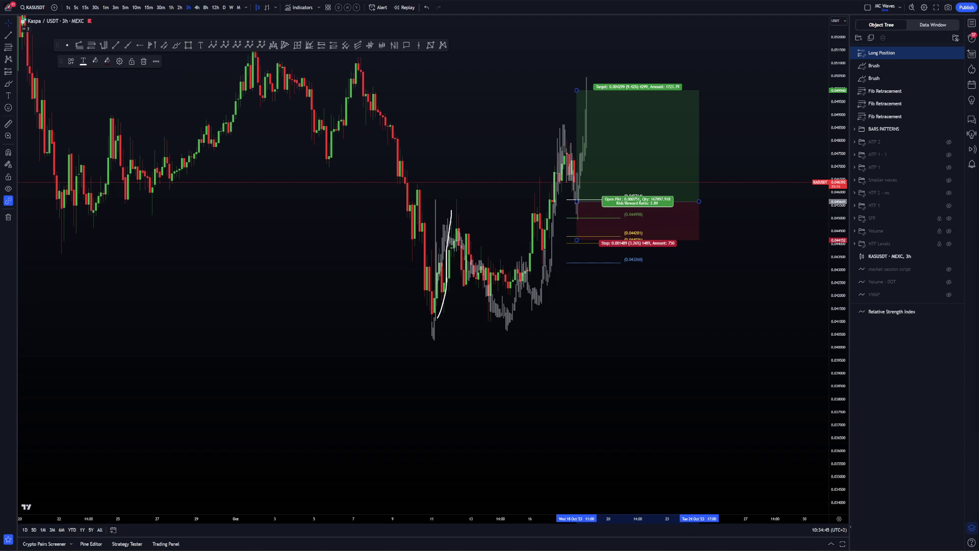
# Step: Delete the rising brush stroke over the October 2023 bars pattern
pyautogui.moveTo(758, 195); pyautogui.dragTo(743, 197)
pyautogui.click(435, 223)
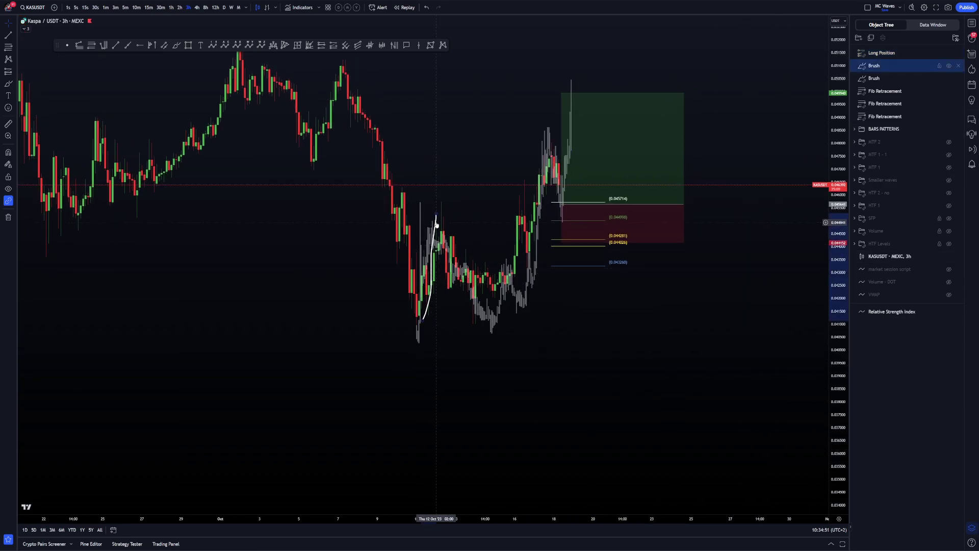
pyautogui.press('Delete')
# Step: Draw a small green rectangle over the 0.045714–0.044998 Fib zone, just after the October pullback in the long position
pyautogui.moveTo(563, 332); pyautogui.dragTo(515, 337)
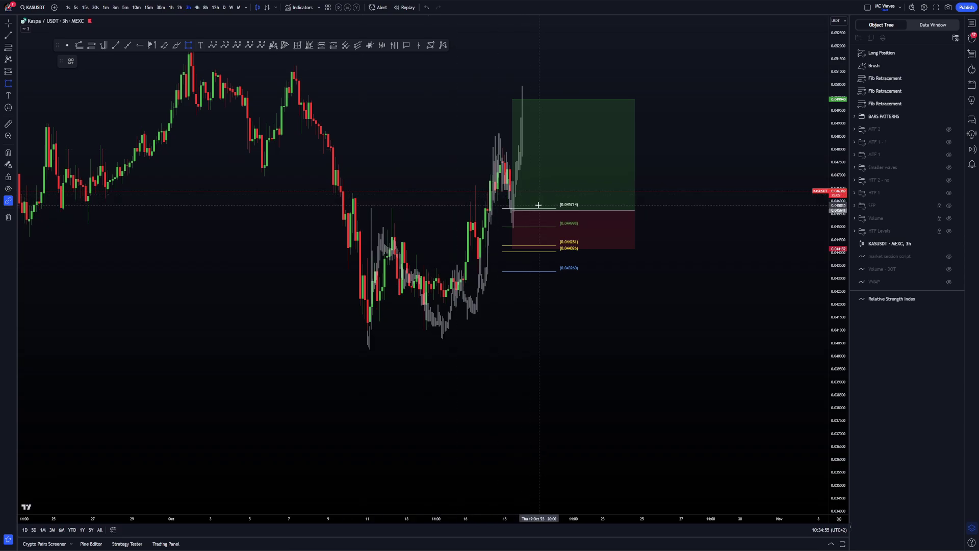
pyautogui.moveTo(538, 205); pyautogui.dragTo(527, 226)
pyautogui.click(524, 230)
# Step: Compare the June and September 2023 bars patterns and their Fib levels with the October long setup
pyautogui.moveTo(632, 323); pyautogui.dragTo(627, 271)
pyautogui.scroll(-10, 662, 278)
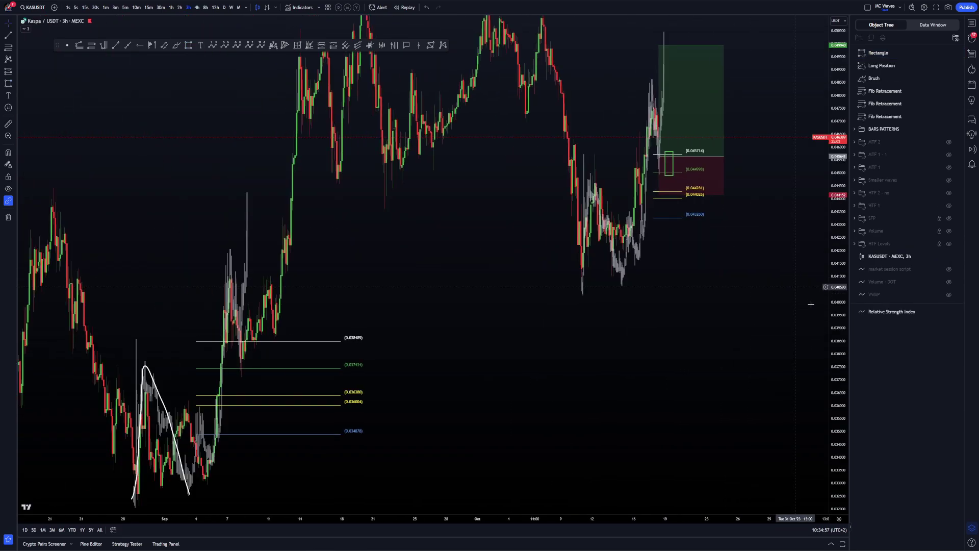
pyautogui.moveTo(836, 306); pyautogui.dragTo(836, 408)
pyautogui.moveTo(447, 352); pyautogui.dragTo(451, 312)
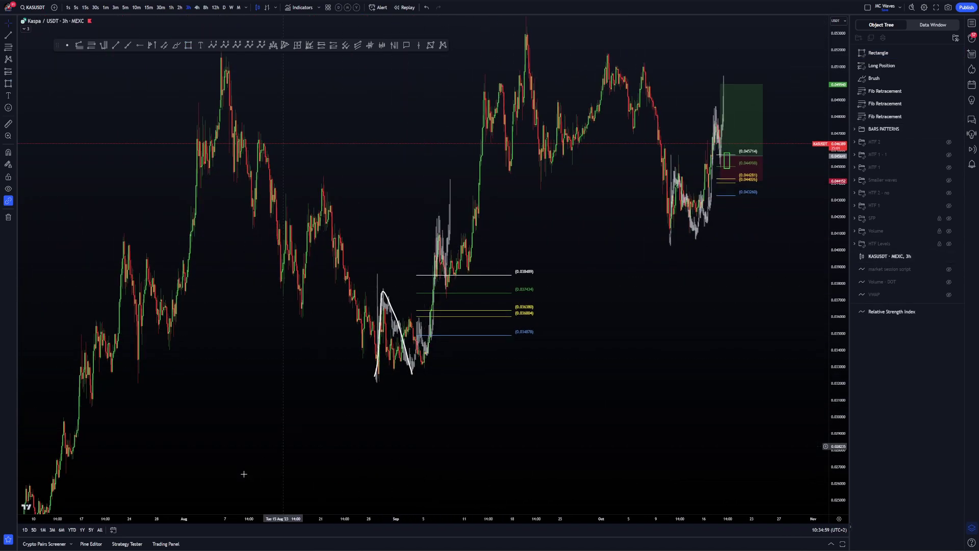
pyautogui.moveTo(229, 480); pyautogui.dragTo(536, 278)
pyautogui.moveTo(265, 390); pyautogui.dragTo(571, 184)
pyautogui.moveTo(565, 316); pyautogui.dragTo(346, 456)
pyautogui.moveTo(683, 322); pyautogui.dragTo(455, 485)
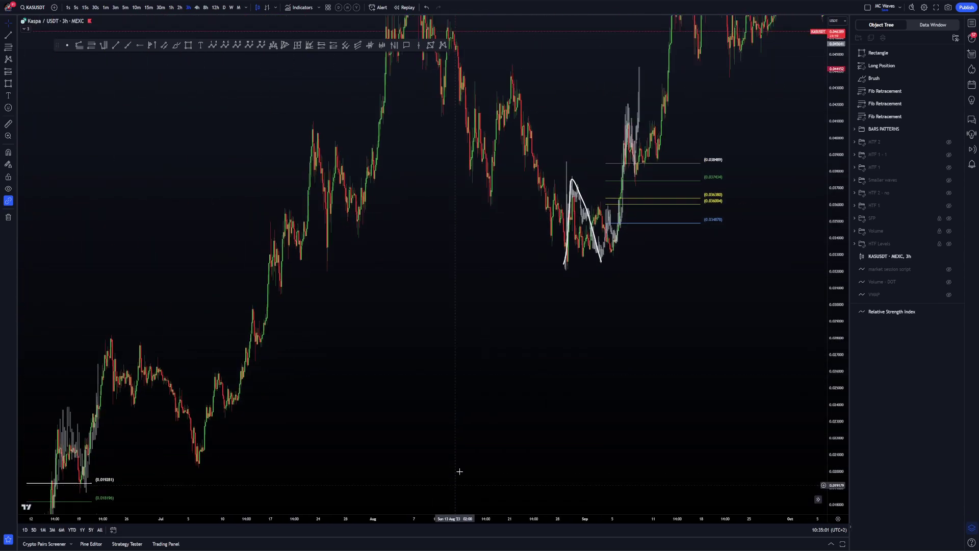
pyautogui.scroll(5, 743, 258)
pyautogui.moveTo(743, 258); pyautogui.dragTo(499, 424)
pyautogui.moveTo(615, 347); pyautogui.dragTo(517, 367)
pyautogui.scroll(4, 548, 361)
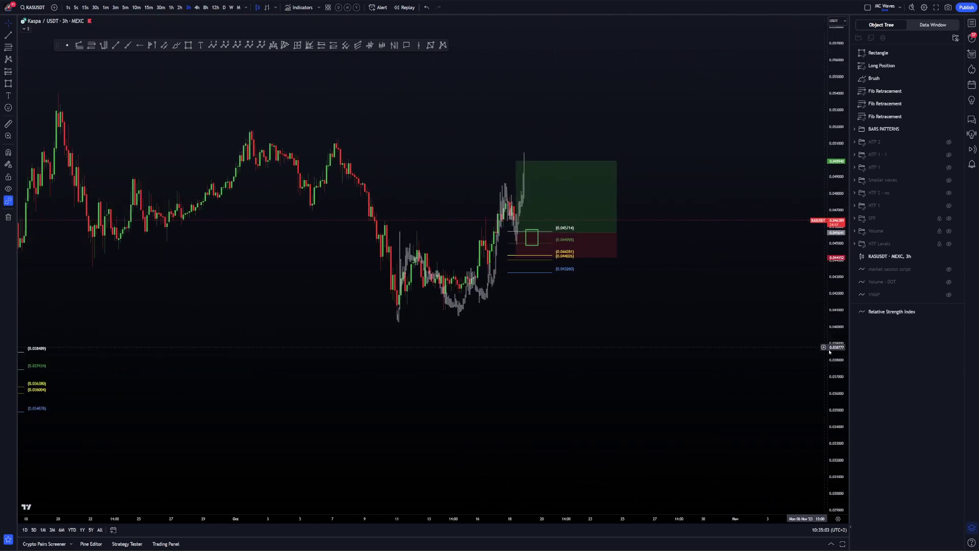
pyautogui.moveTo(835, 346); pyautogui.dragTo(834, 242)
pyautogui.moveTo(510, 380); pyautogui.dragTo(631, 320)
pyautogui.scroll(-3, 165, 353)
pyautogui.scroll(3, 623, 306)
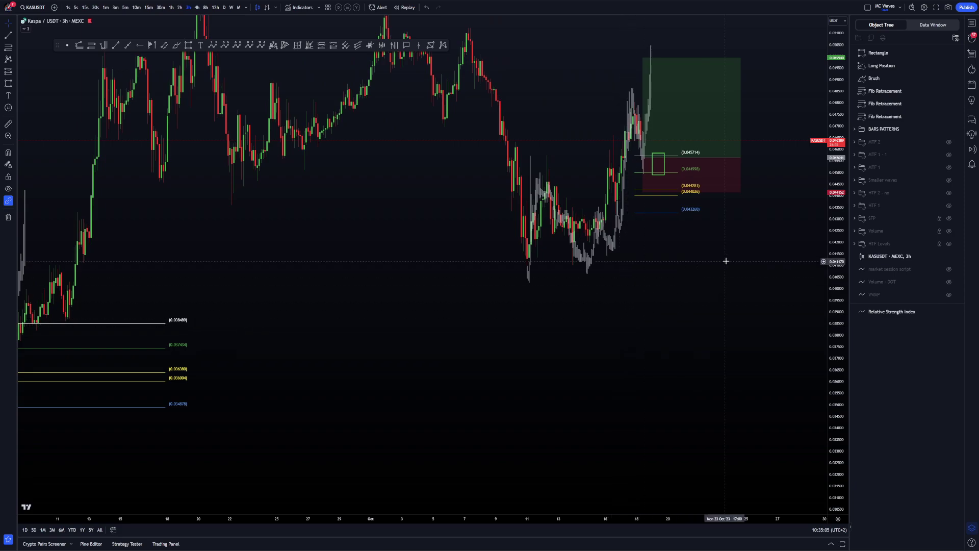
# Step: Delete the remaining brush stroke over the September 2023 bars pattern
pyautogui.moveTo(658, 276); pyautogui.dragTo(627, 319)
pyautogui.scroll(-4, 596, 329)
pyautogui.scroll(-6, 570, 333)
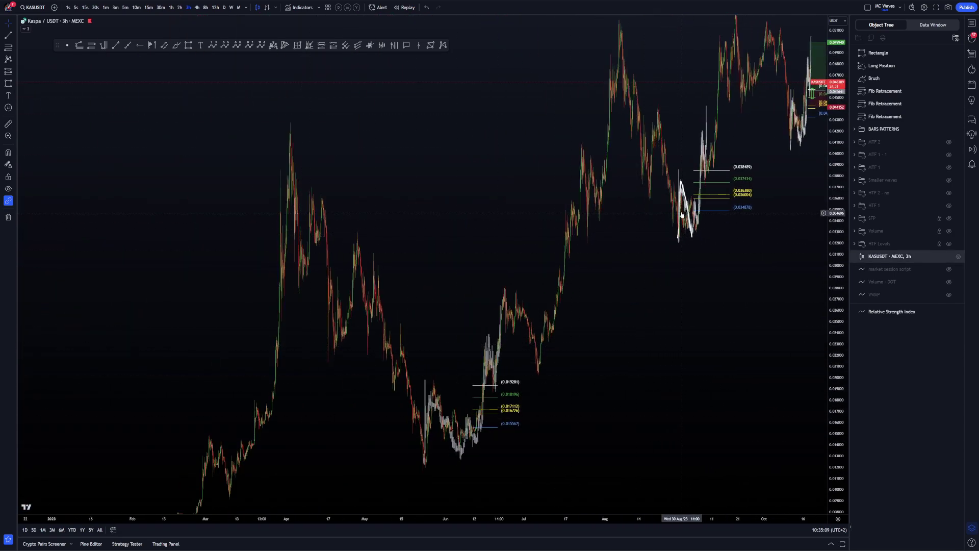
pyautogui.click(679, 213)
pyautogui.click(697, 274)
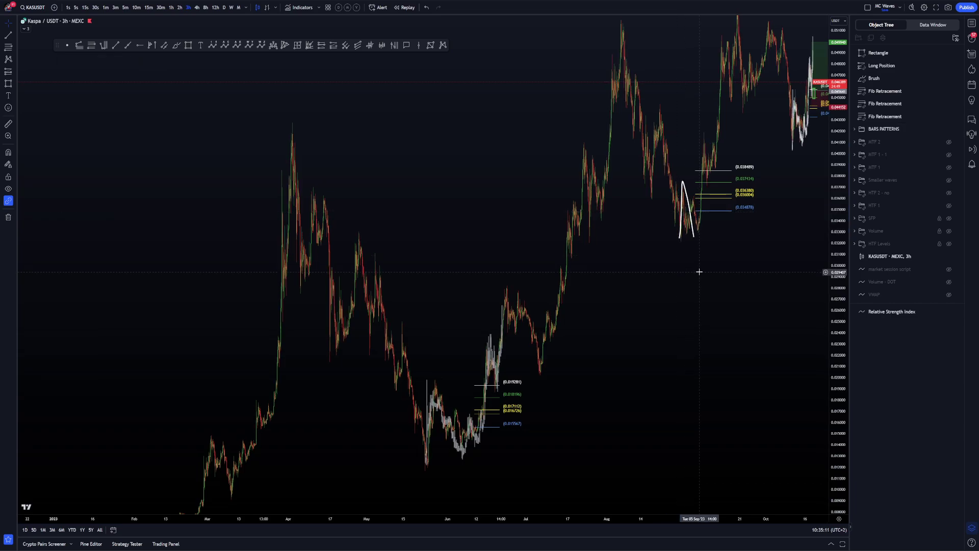
pyautogui.click(957, 79)
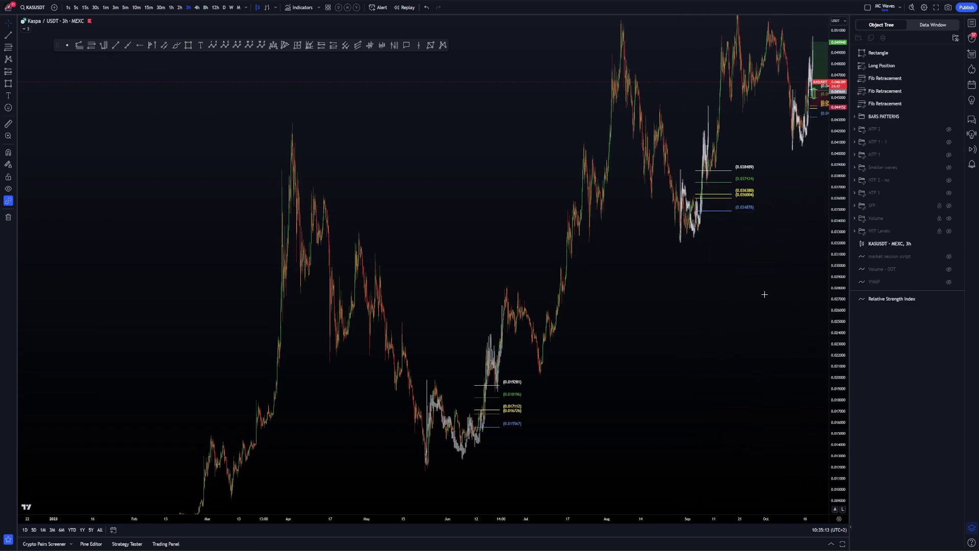
# Step: Look over the Bitcoin footprint charts, and switch to the browser to view the MOONCHARTS home page
pyautogui.moveTo(765, 293); pyautogui.dragTo(730, 196)
pyautogui.scroll(-4, 762, 260)
pyautogui.moveTo(818, 280); pyautogui.dragTo(823, 321)
pyautogui.scroll(10, 664, 350)
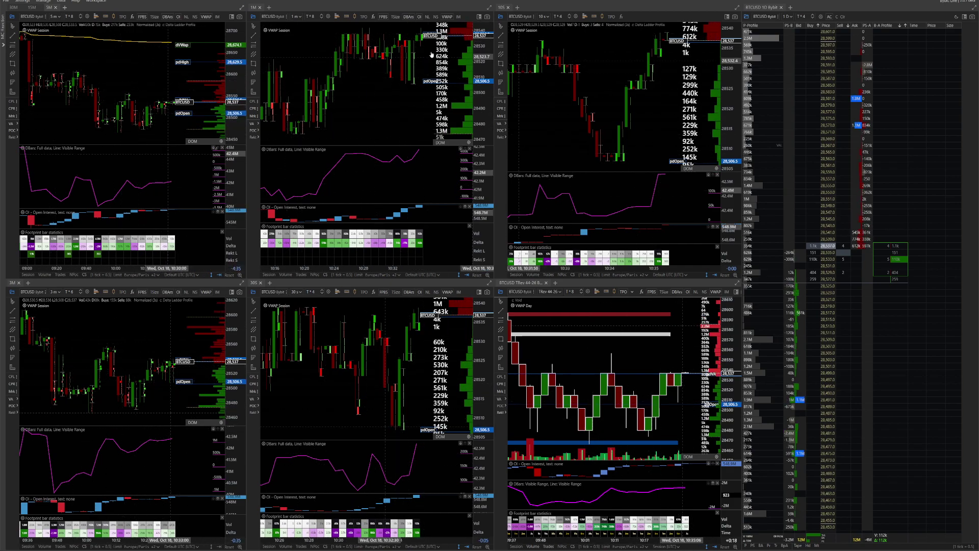
pyautogui.scroll(5, 183, 109)
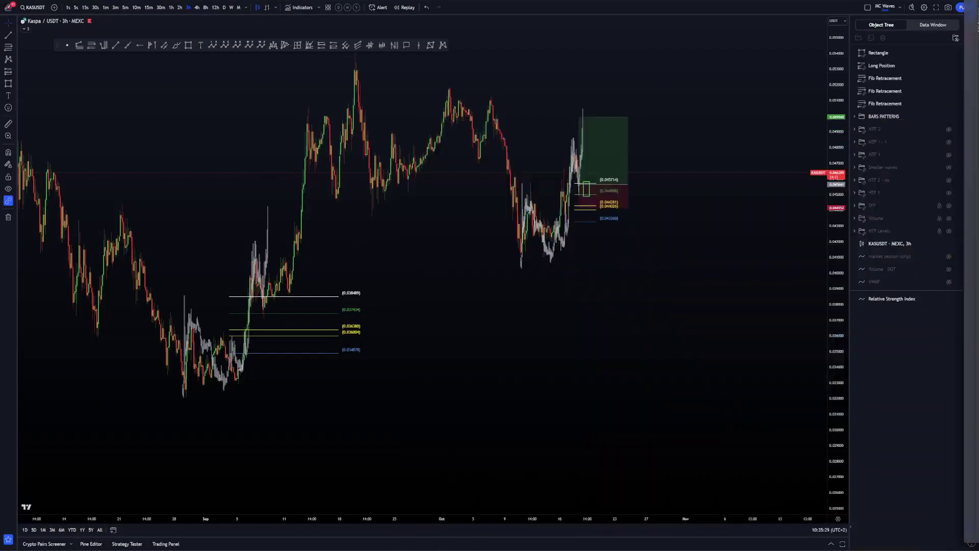
pyautogui.click(637, 549)
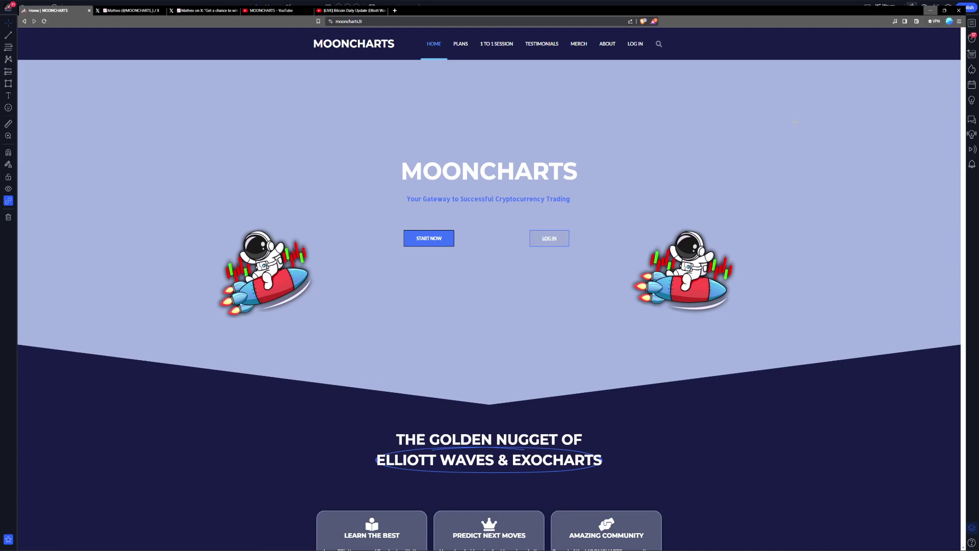
# Step: Raise the October long position's target to about 0.0525, above the projected bars pattern rally
pyautogui.scroll(6, 676, 234)
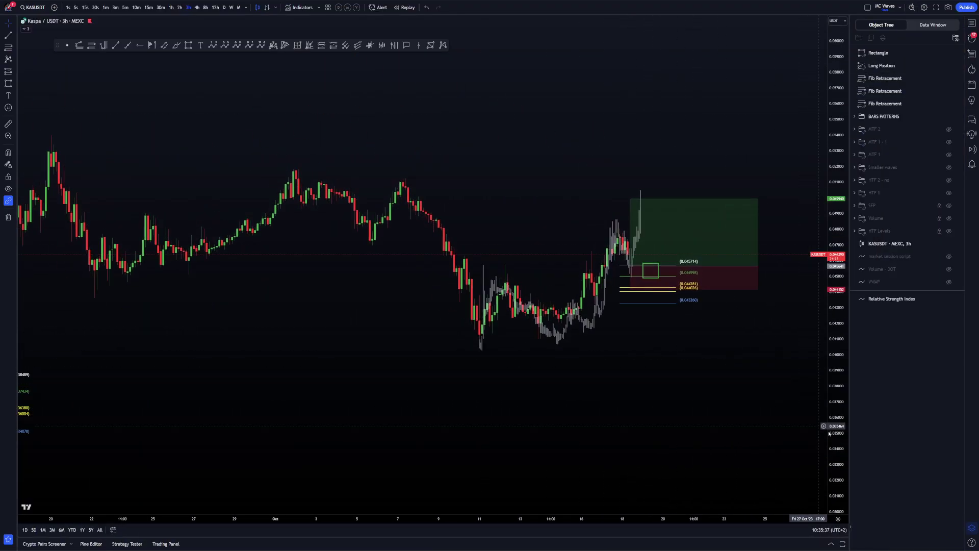
pyautogui.click(564, 153)
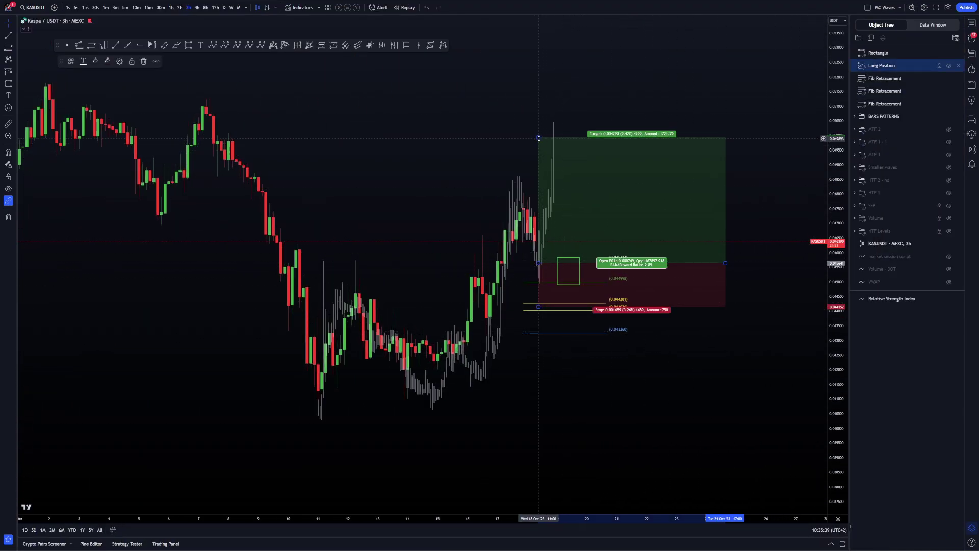
pyautogui.moveTo(539, 137); pyautogui.dragTo(539, 62)
pyautogui.click(776, 137)
pyautogui.moveTo(772, 187); pyautogui.dragTo(690, 169)
pyautogui.scroll(-3, 734, 181)
pyautogui.moveTo(760, 170); pyautogui.dragTo(752, 169)
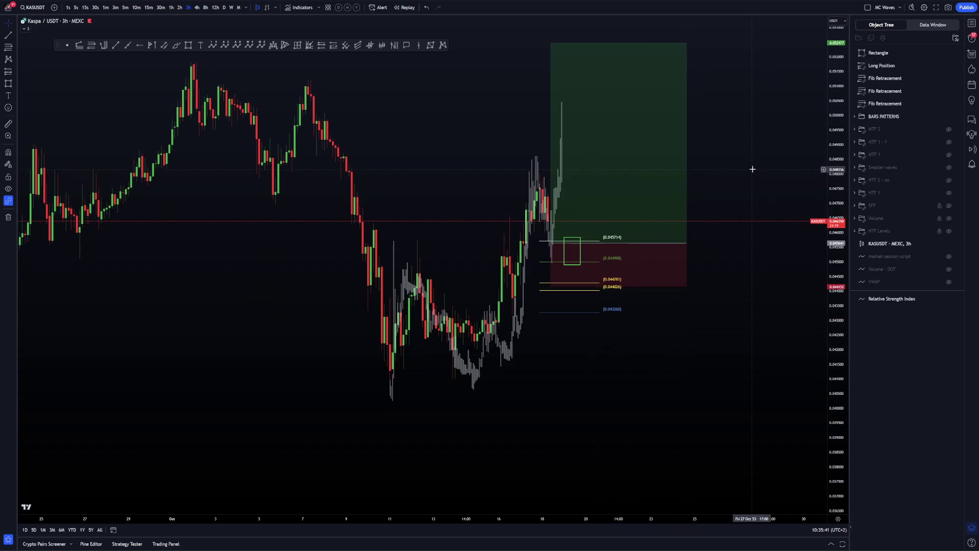
pyautogui.moveTo(836, 178); pyautogui.dragTo(836, 195)
pyautogui.moveTo(772, 166); pyautogui.dragTo(762, 162)
# Step: Switch the chart to the KASUSDT Perpetual Contract on BYBIT, showing its October Fib retracement zone
pyautogui.press('Down')
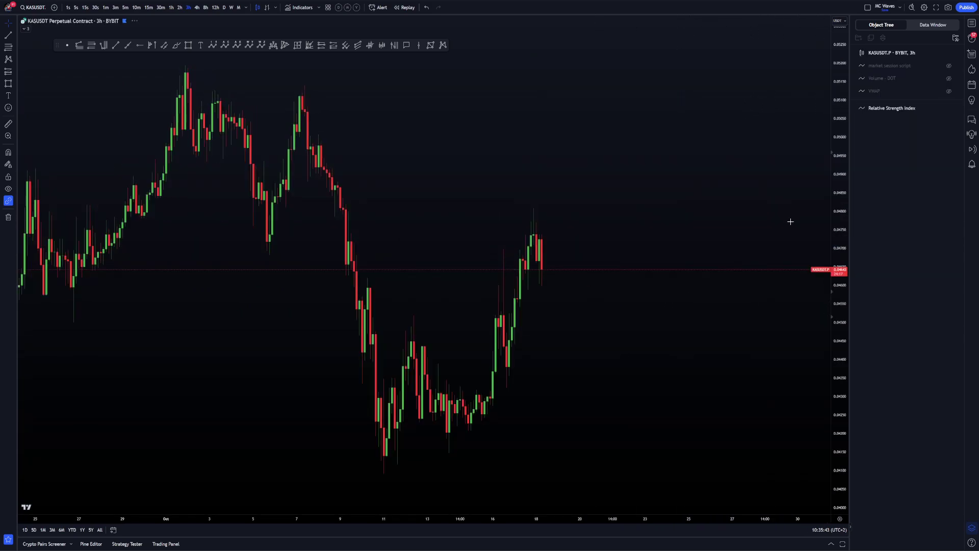
pyautogui.moveTo(838, 285); pyautogui.dragTo(839, 257)
pyautogui.moveTo(697, 324); pyautogui.dragTo(657, 214)
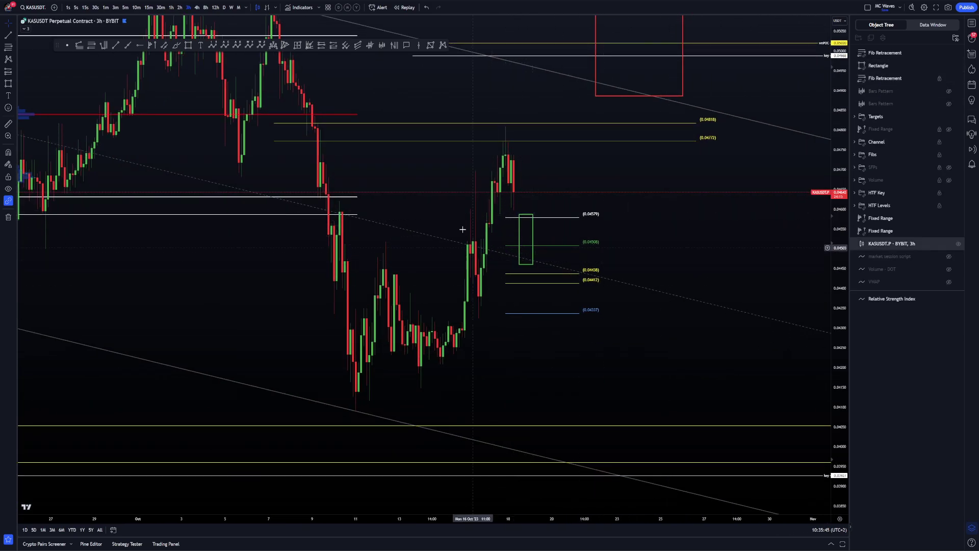
# Step: Brush temporary marks around the red level and the 0.04818–0.04772 Fib levels near the October high, and undo them
pyautogui.moveTo(584, 228); pyautogui.dragTo(563, 265)
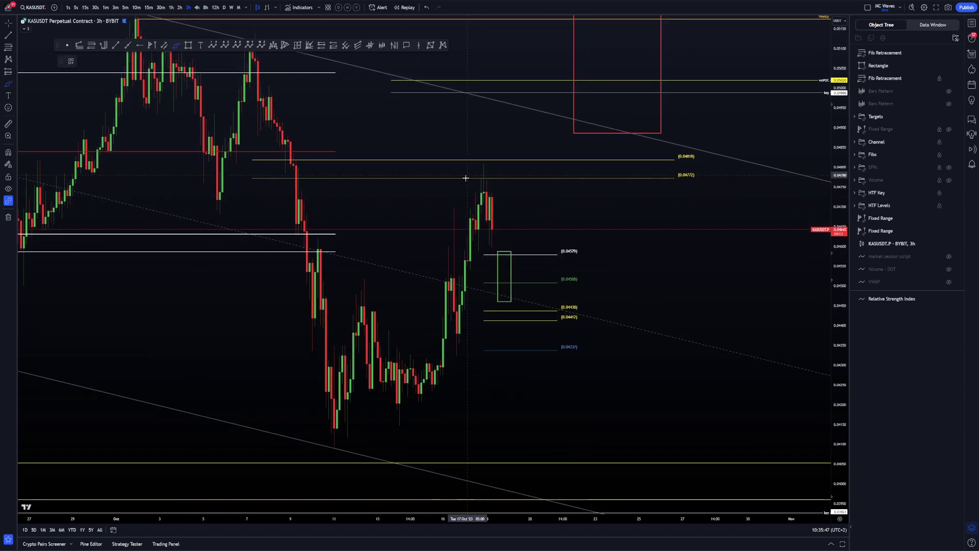
pyautogui.moveTo(355, 151); pyautogui.dragTo(335, 322)
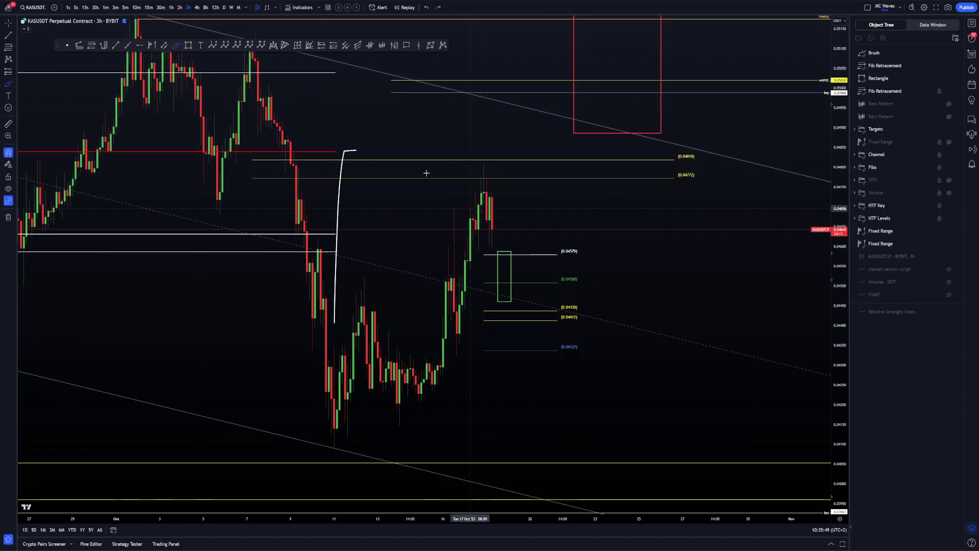
pyautogui.hotkey('ctrl', 'z')
pyautogui.moveTo(330, 151)
pyautogui.mouseDown()
pyautogui.moveTo(340, 151)
pyautogui.moveTo(345, 177)
pyautogui.mouseUp()
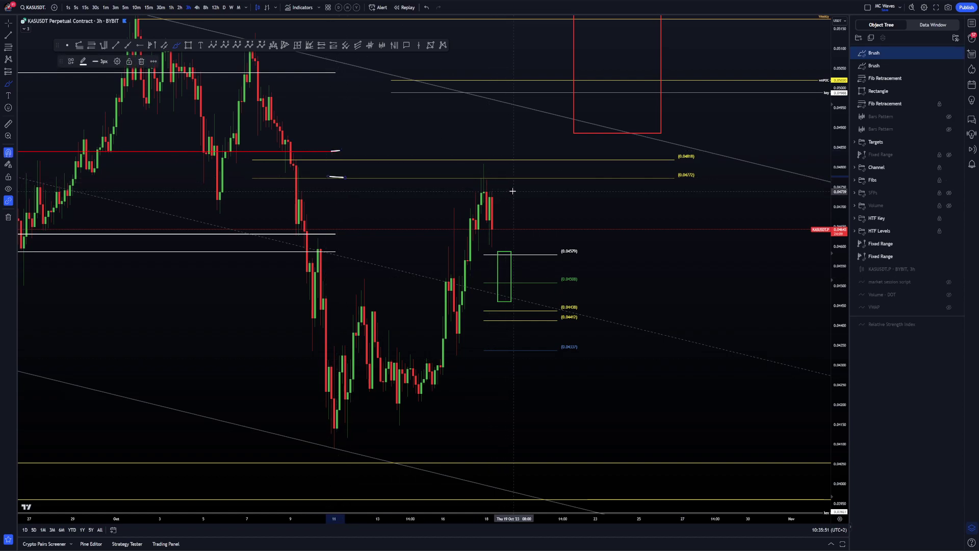
pyautogui.hotkey('ctrl', 'z')
pyautogui.hotkey('ctrl', 'z')
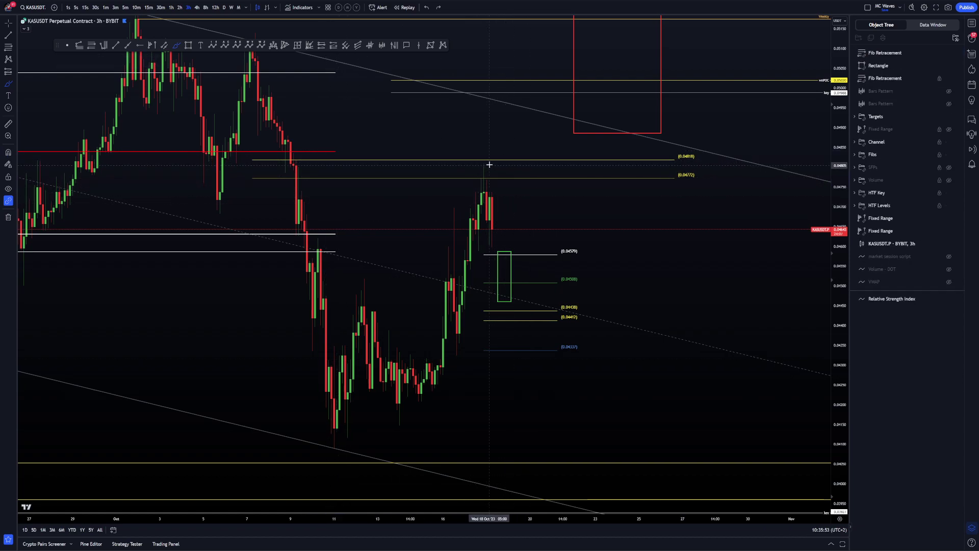
pyautogui.moveTo(486, 155); pyautogui.dragTo(511, 169)
pyautogui.hotkey('ctrl', 'z')
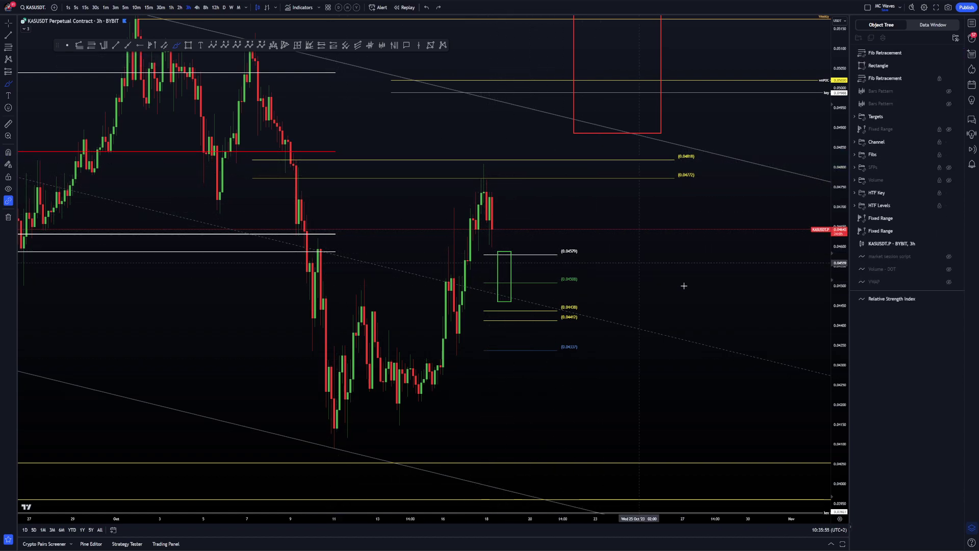
# Step: Examine the descending channel, volume profiles, red target box and lower green buy boxes on the perpetual chart
pyautogui.scroll(-5, 683, 286)
pyautogui.scroll(5, 637, 349)
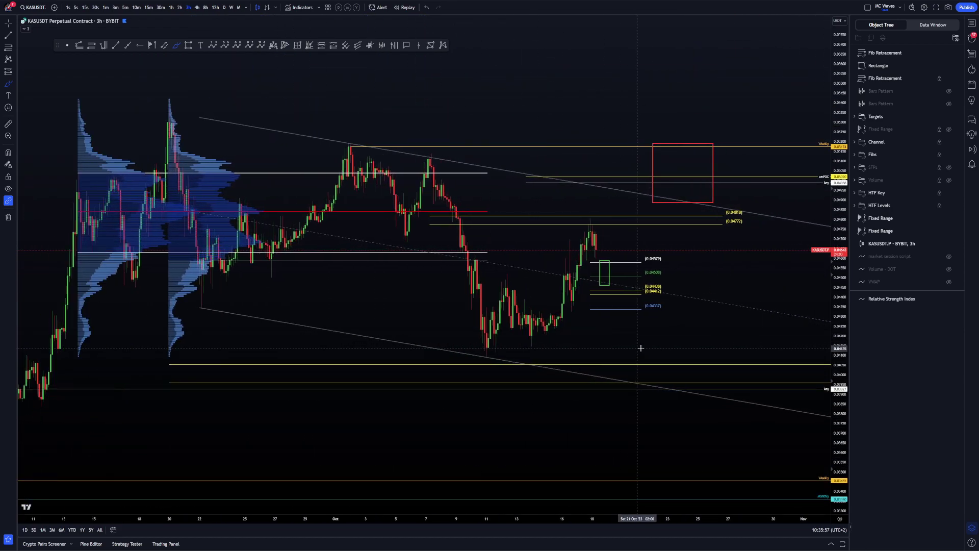
pyautogui.scroll(-4, 754, 308)
pyautogui.press('Escape')
pyautogui.moveTo(759, 279); pyautogui.dragTo(595, 279)
pyautogui.scroll(-3, 658, 261)
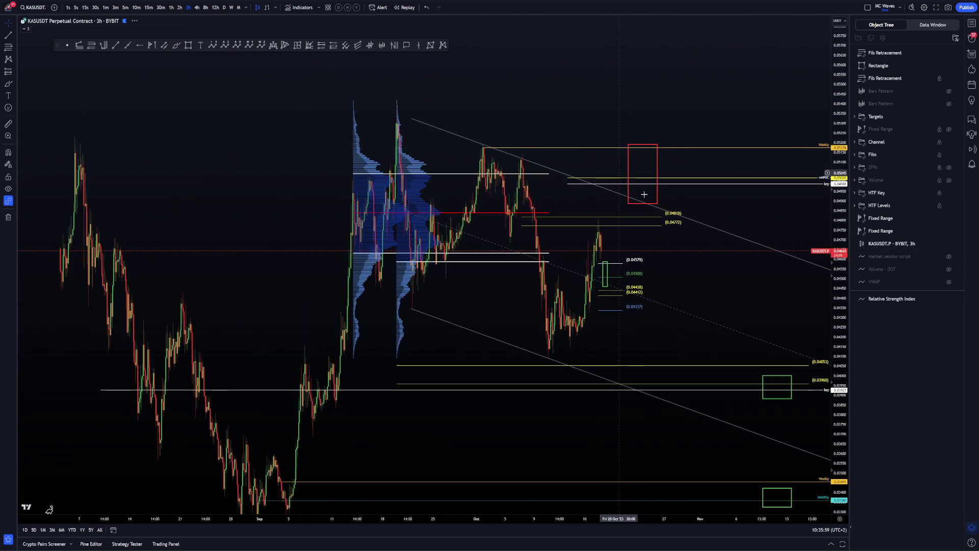
pyautogui.moveTo(676, 316); pyautogui.dragTo(667, 244)
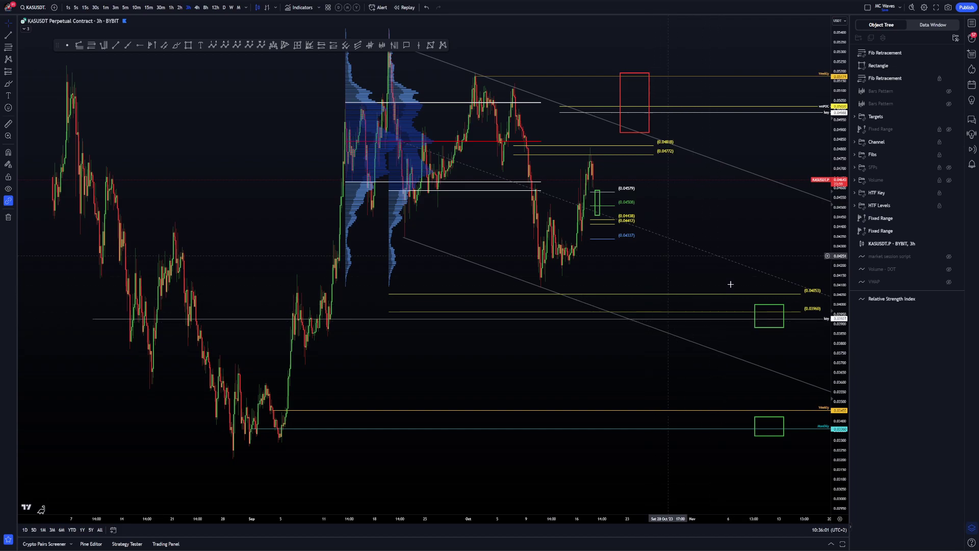
pyautogui.moveTo(693, 264); pyautogui.dragTo(728, 276)
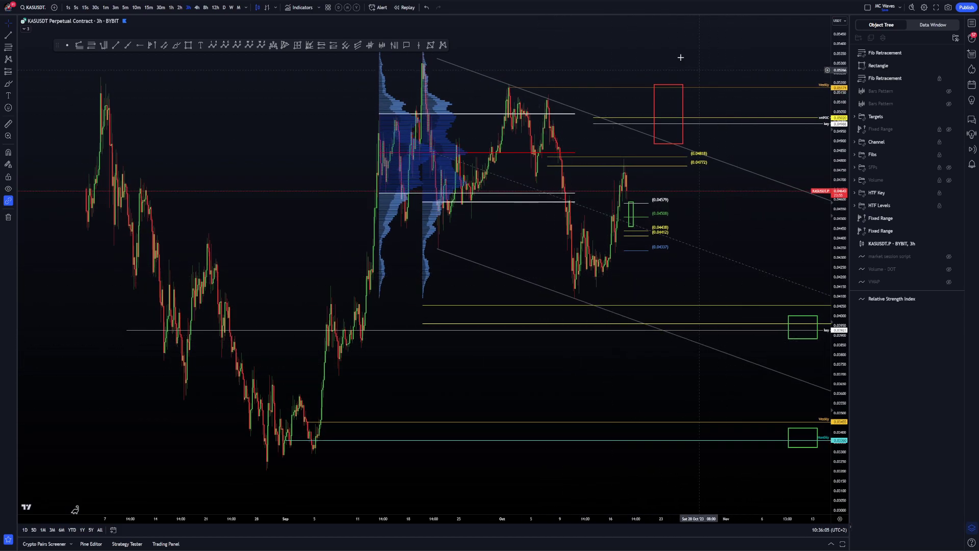
# Step: Switch to the browser to view the MOONCHARTS YouTube channel's videos, and return to the TradingView chart
pyautogui.click(635, 550)
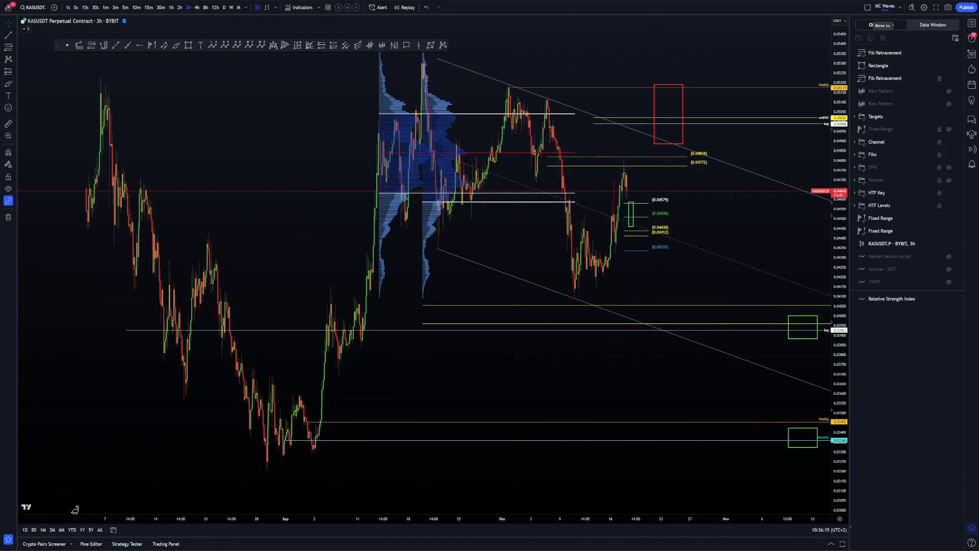
pyautogui.hotkey('alt', 'Tab')
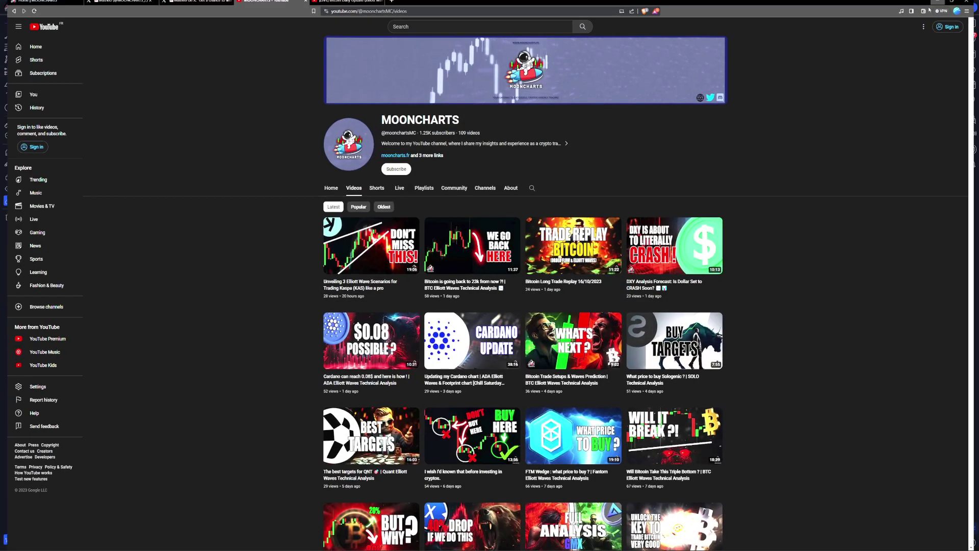
pyautogui.hotkey('alt', 'Tab')
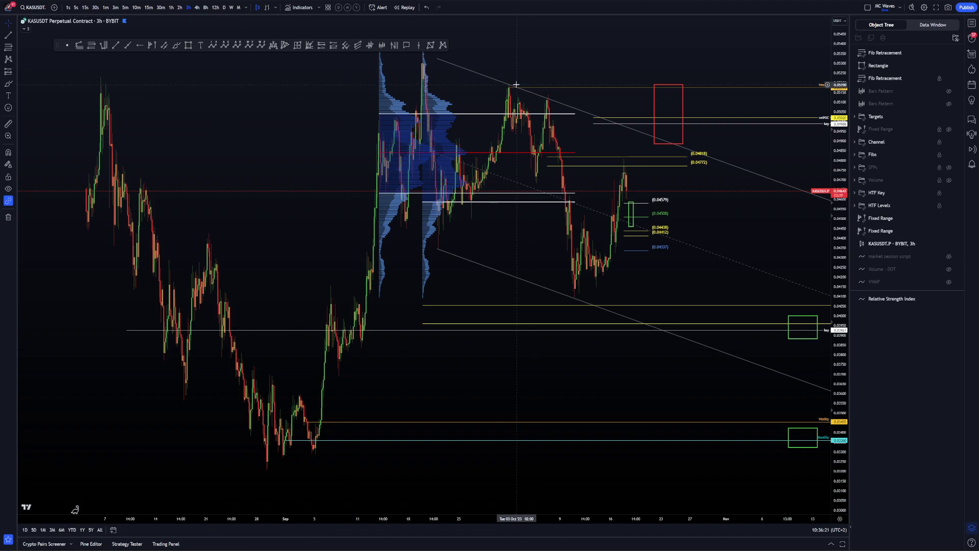